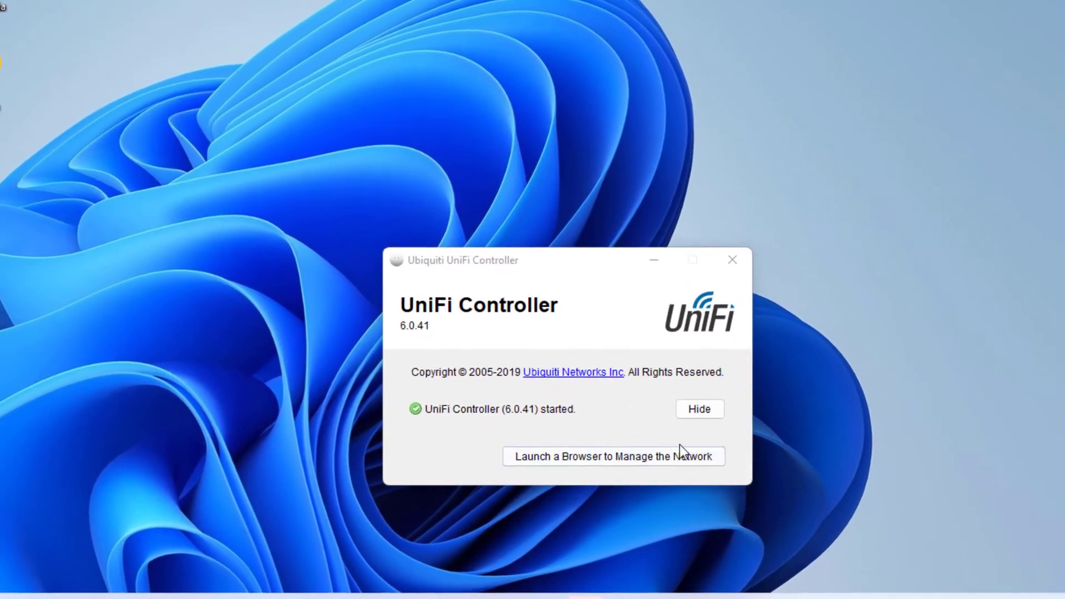
# - Open the controller's management page, proceeding past the localhost security warning
pyautogui.click(684, 456)
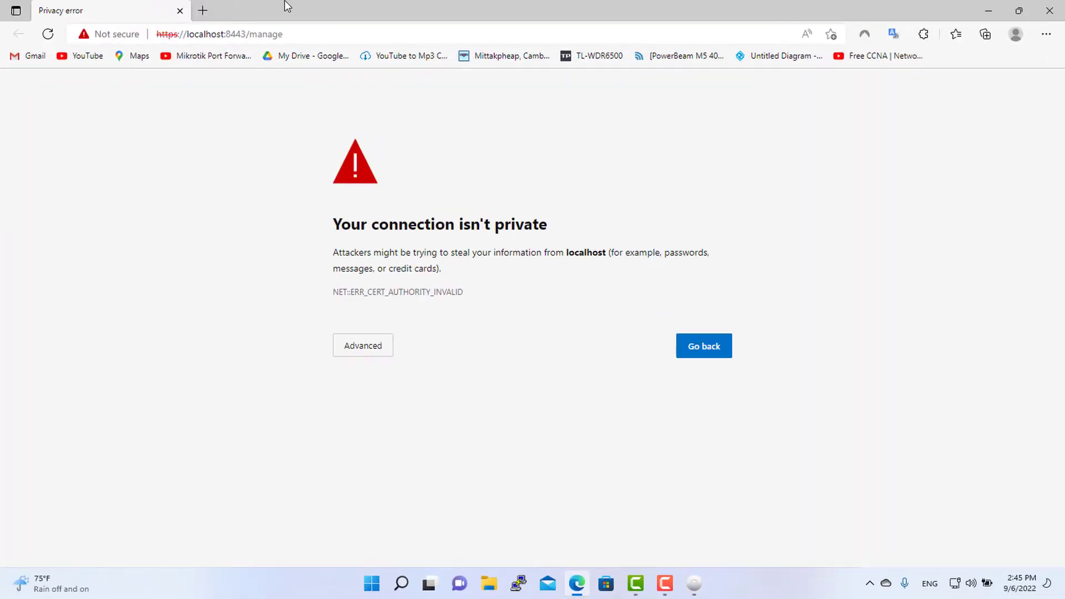
pyautogui.click(364, 352)
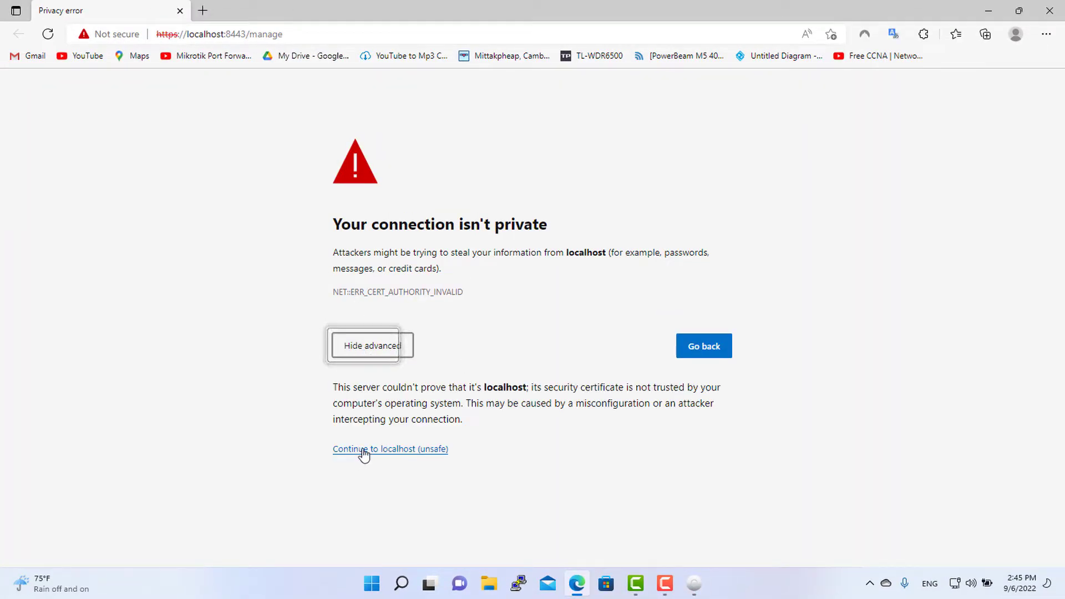
pyautogui.click(362, 450)
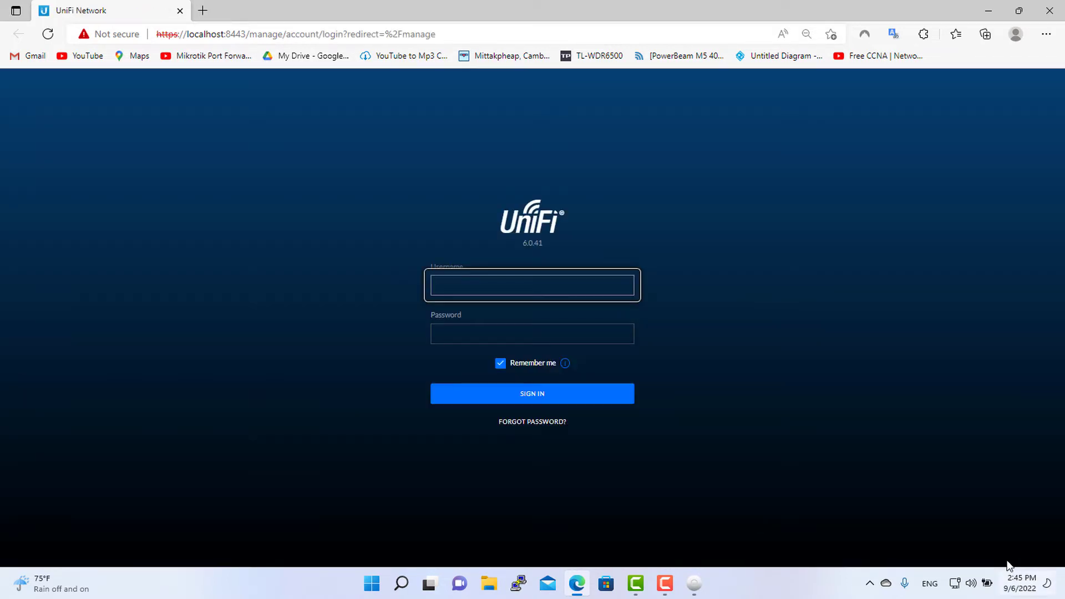
# - Sign in to UniFi Network with the controller's username and password
pyautogui.click(556, 288)
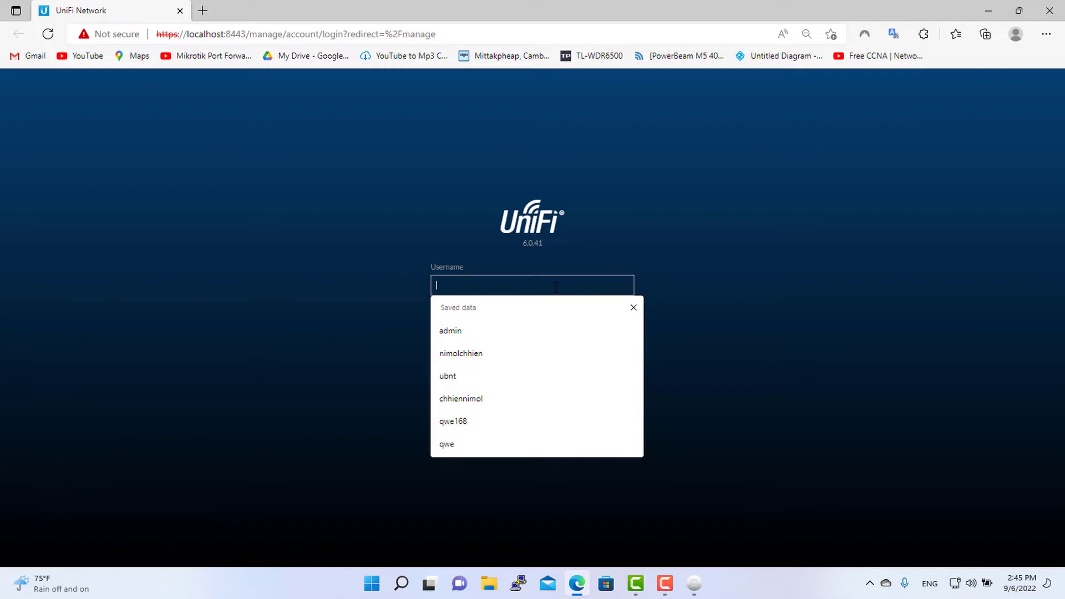
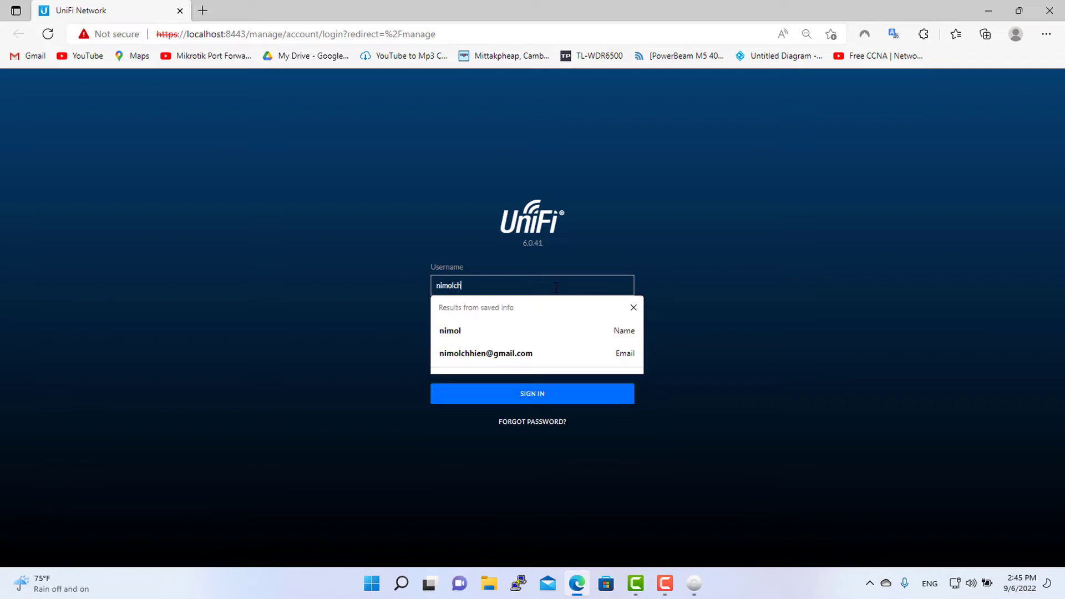
pyautogui.press('Tab')
pyautogui.write('••••')
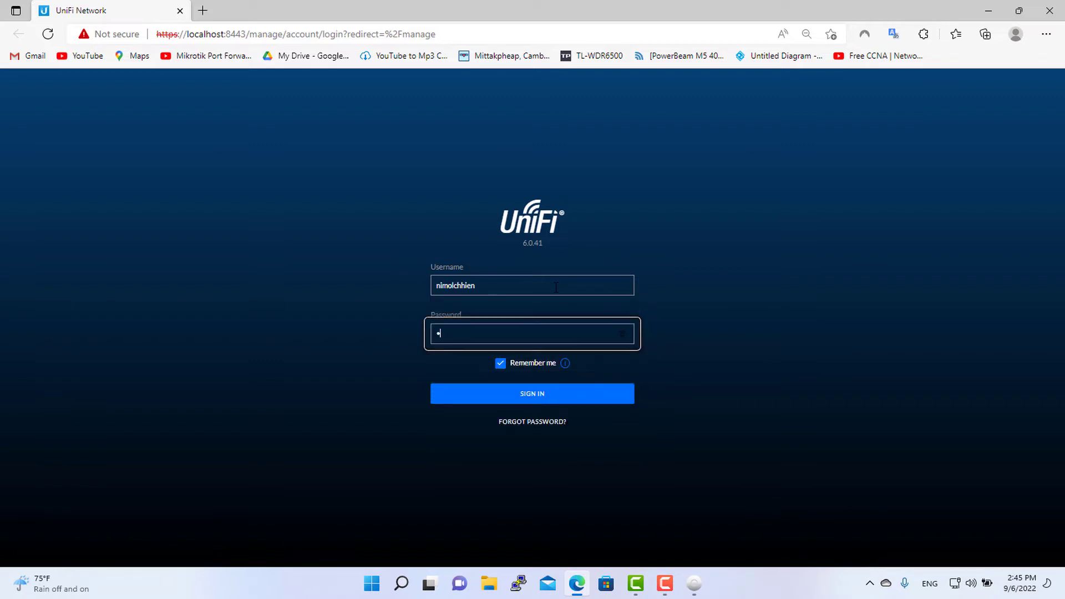
pyautogui.write('•••••••')
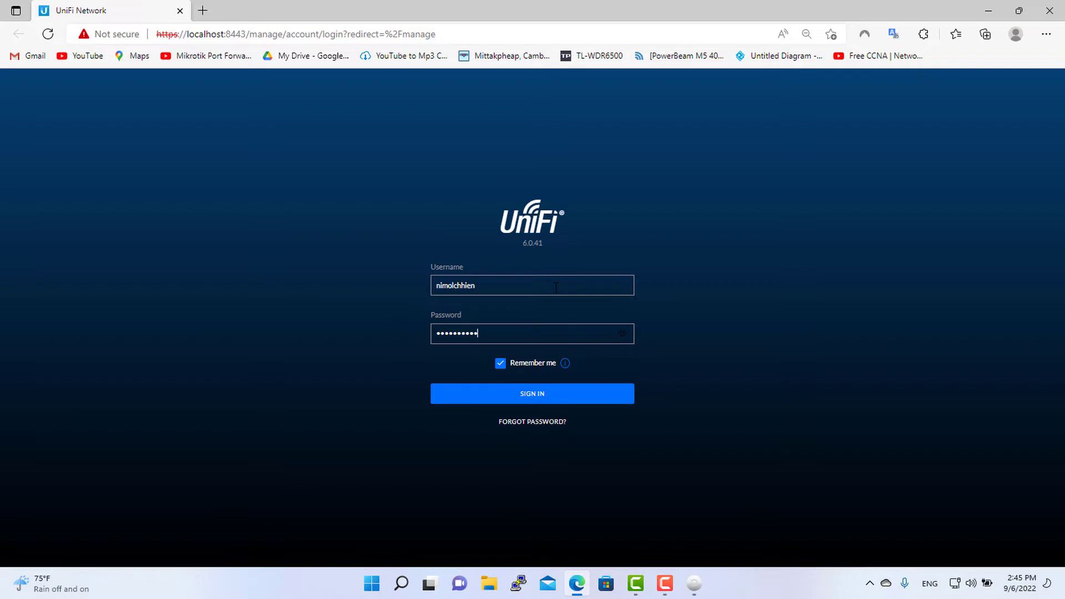
pyautogui.write('•••')
pyautogui.press('Return')
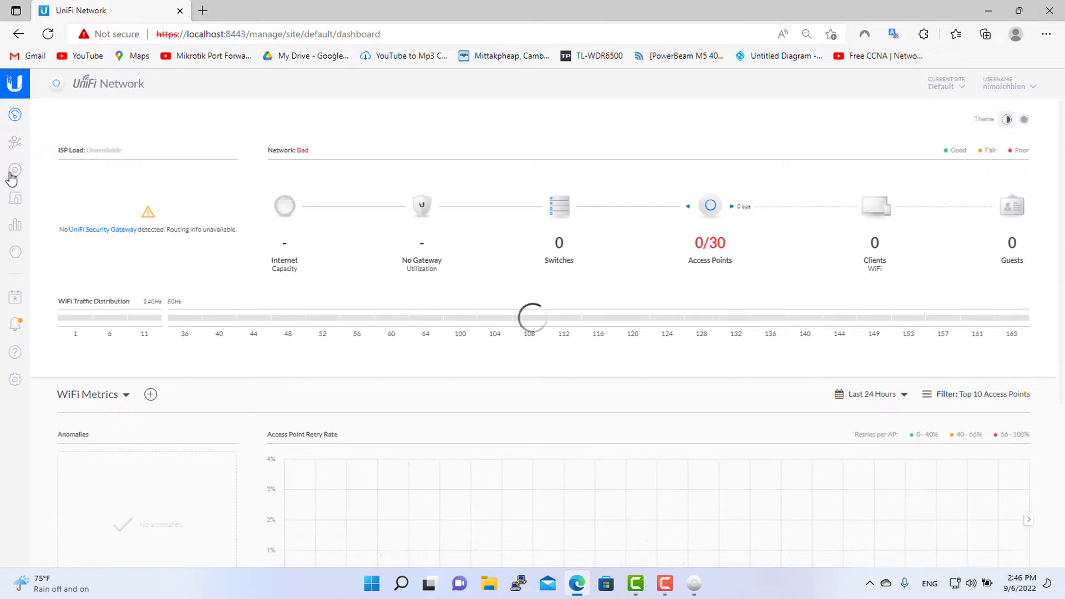
# - Go from Devices to Settings > WiFi to list the existing Shenzhen-1 network
pyautogui.click(16, 174)
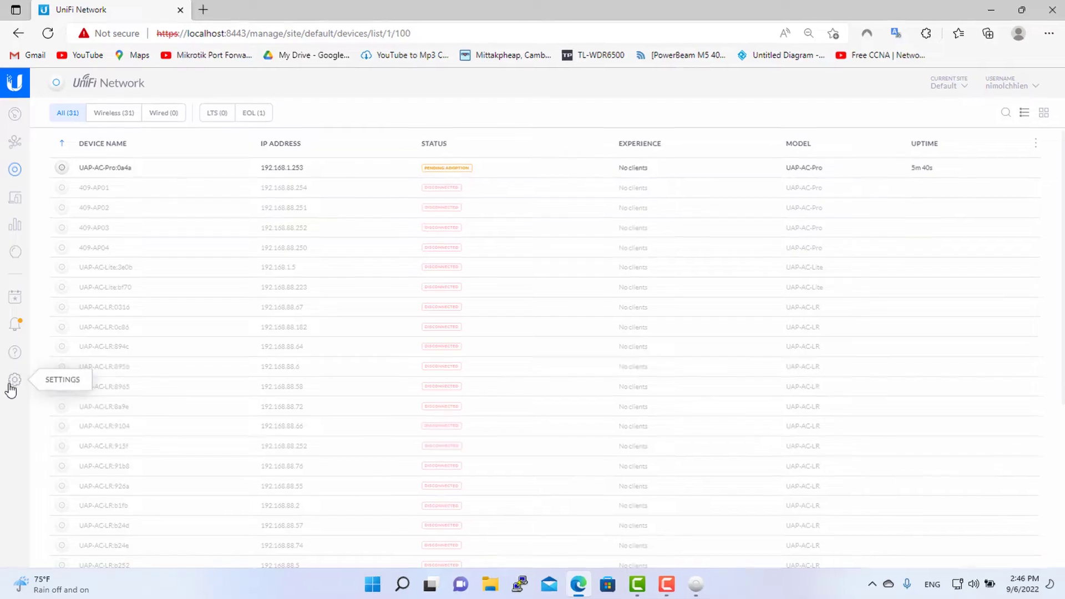
pyautogui.click(4, 407)
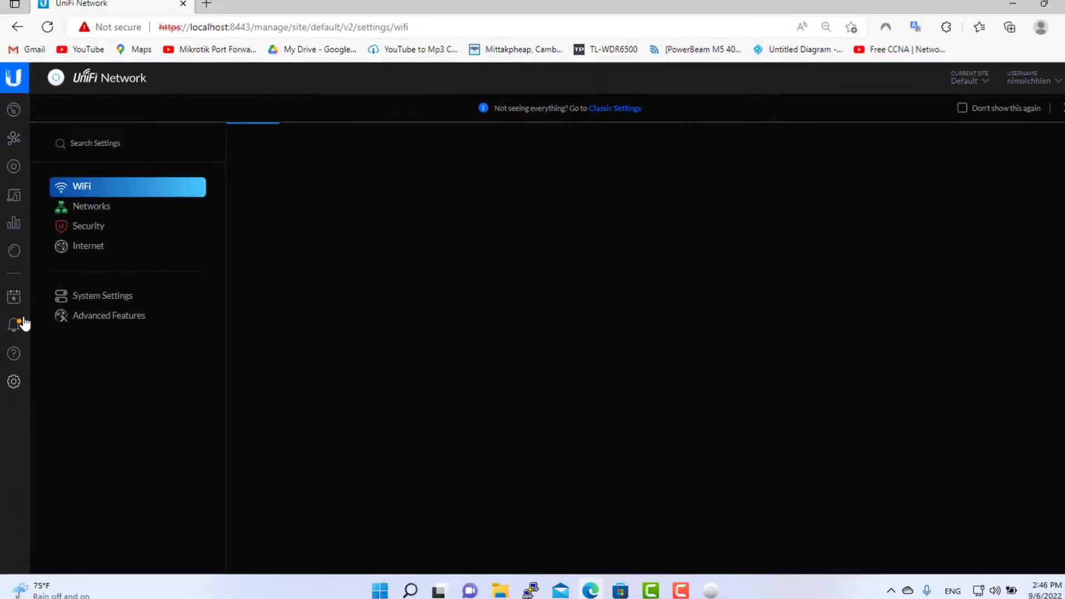
pyautogui.click(109, 193)
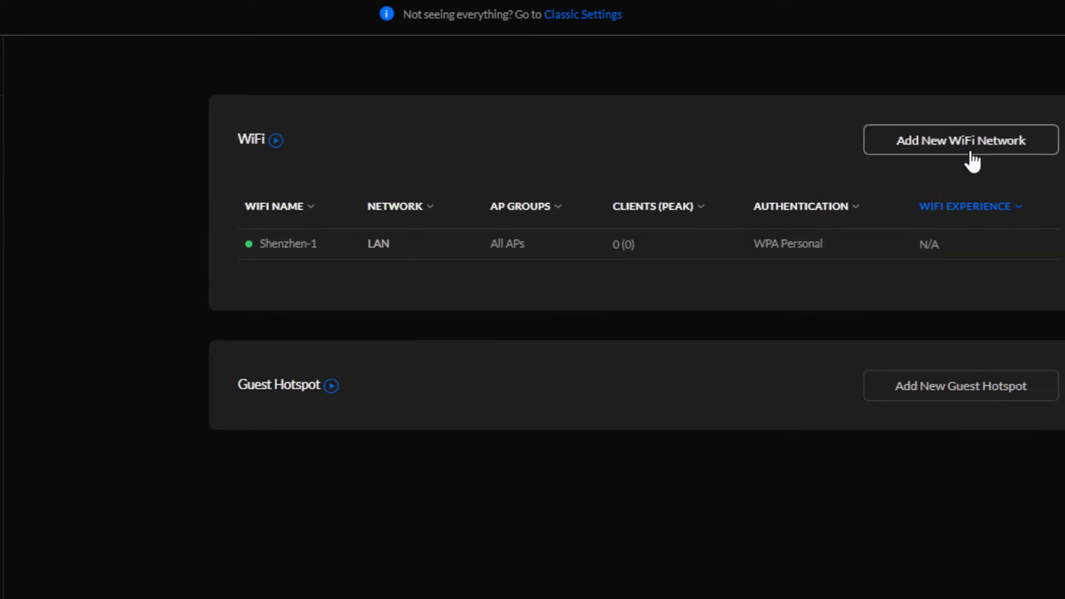
# - Open Shenzhen-1 for editing and clear its name, dismissing a stray speech recognition dialog
pyautogui.moveTo(962, 236)
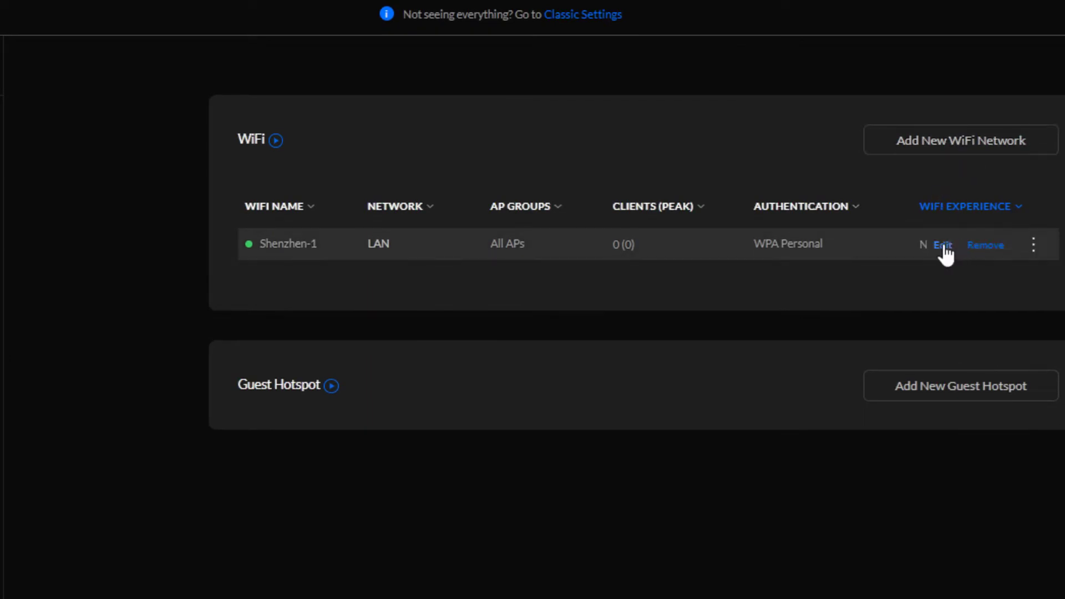
pyautogui.click(943, 245)
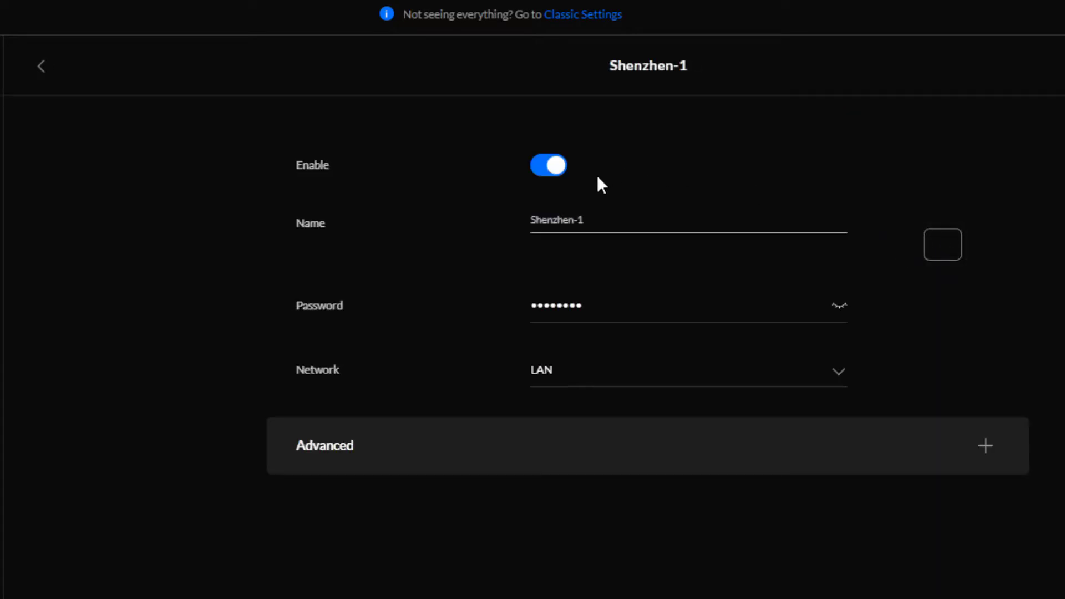
pyautogui.press('Tab')
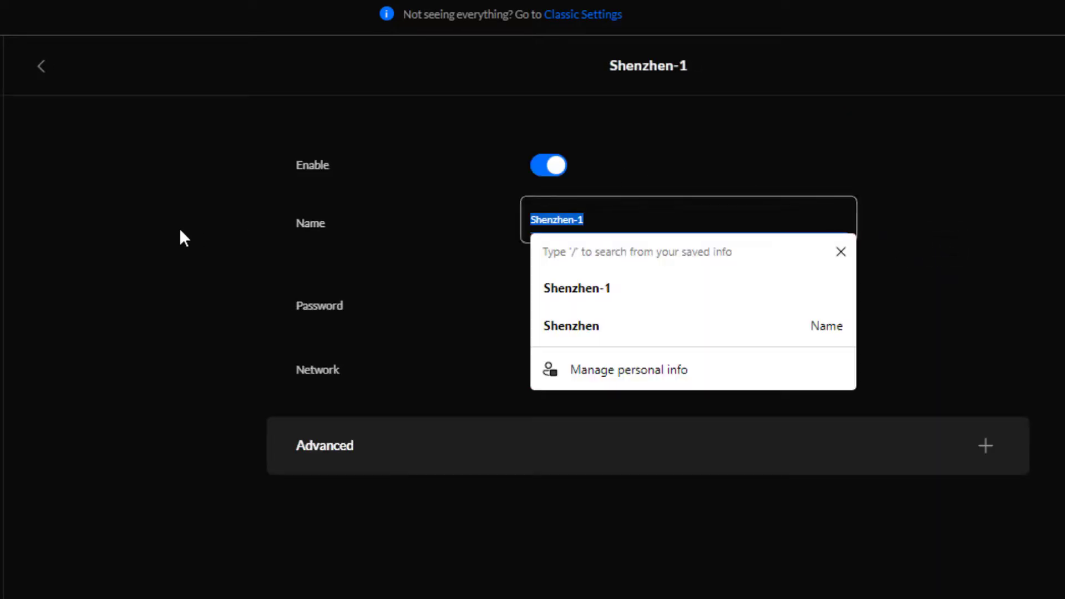
pyautogui.write('Test')
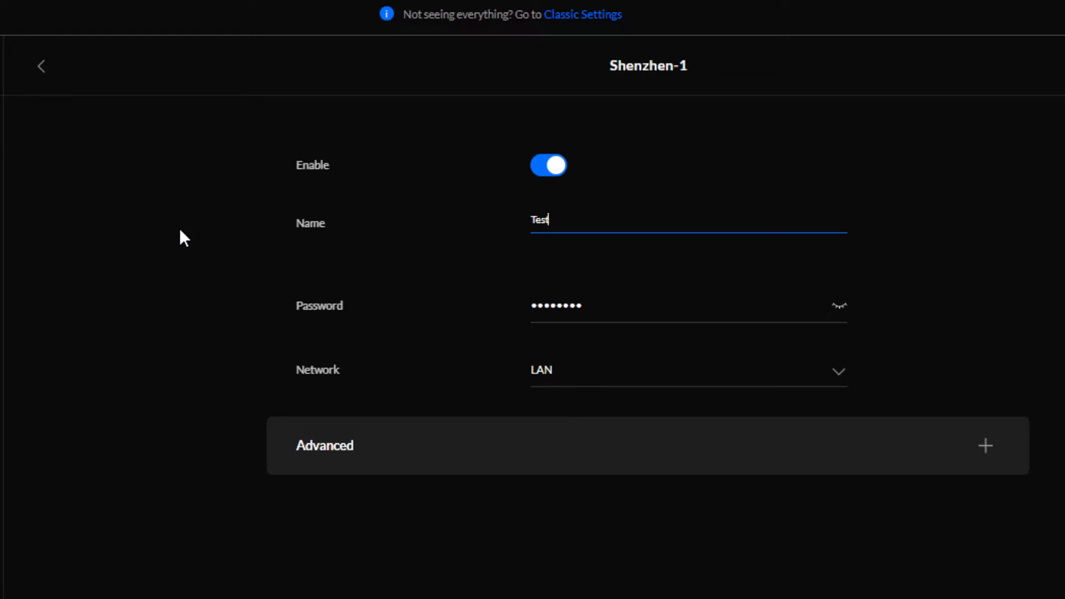
pyautogui.press('BackSpace')
pyautogui.press('BackSpace')
pyautogui.press('BackSpace')
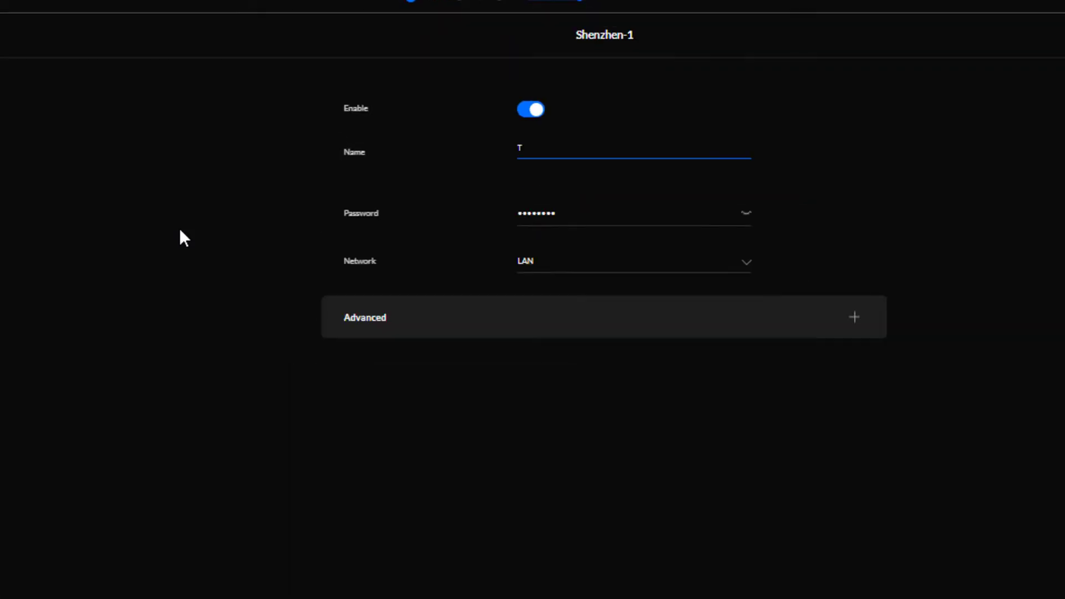
pyautogui.press('ctrl+super+s')
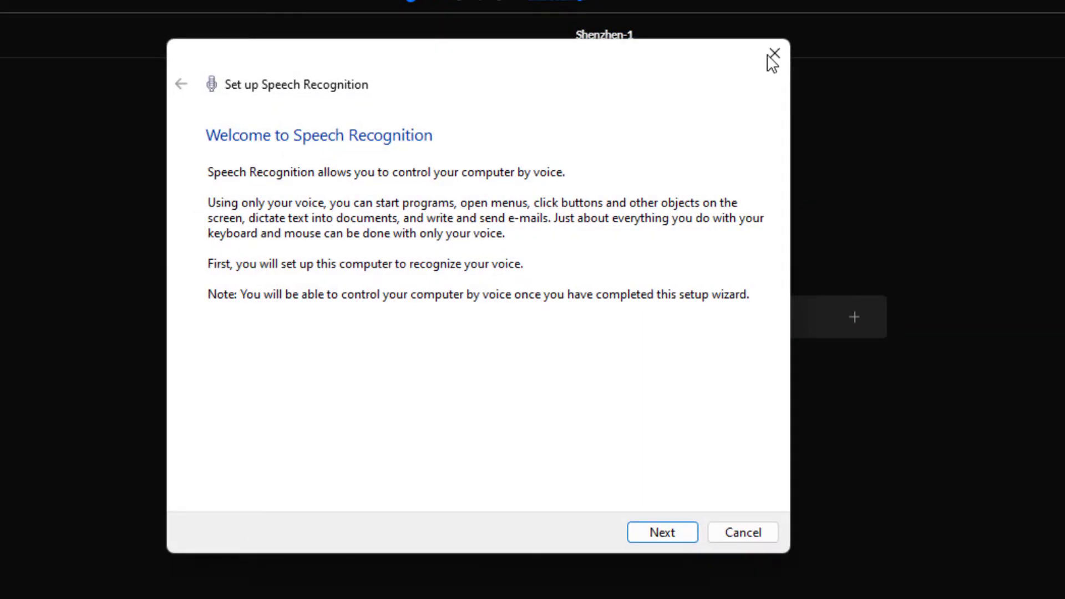
pyautogui.click(765, 69)
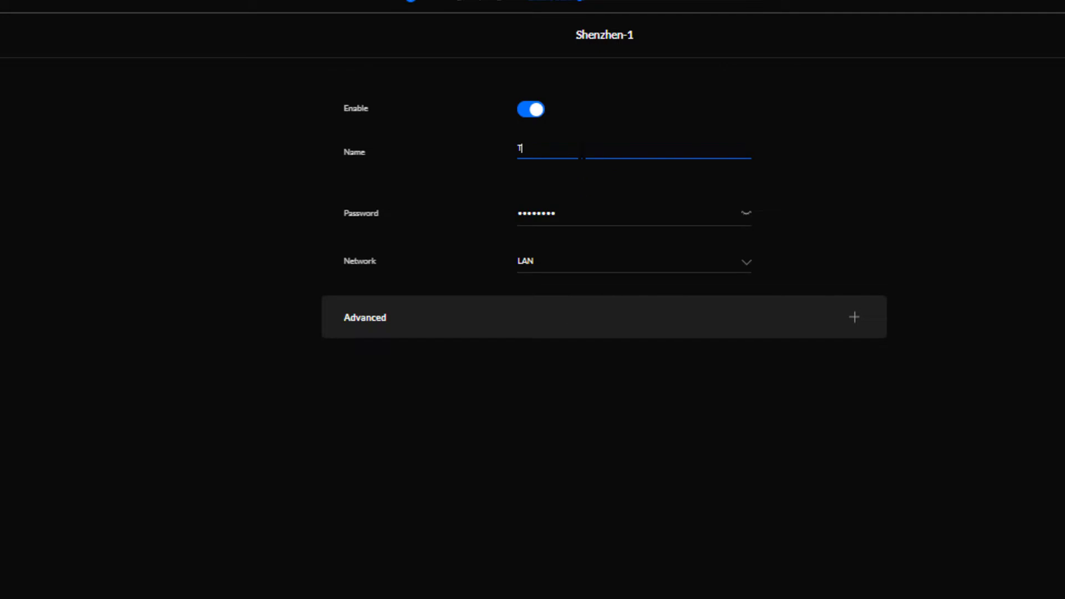
pyautogui.press('BackSpace')
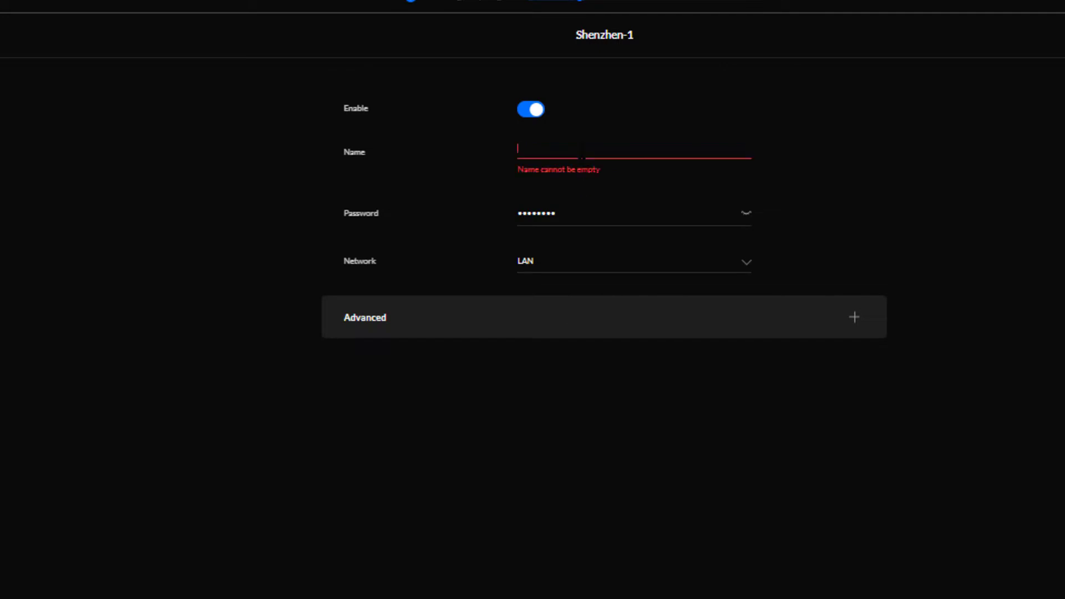
pyautogui.write('Home')
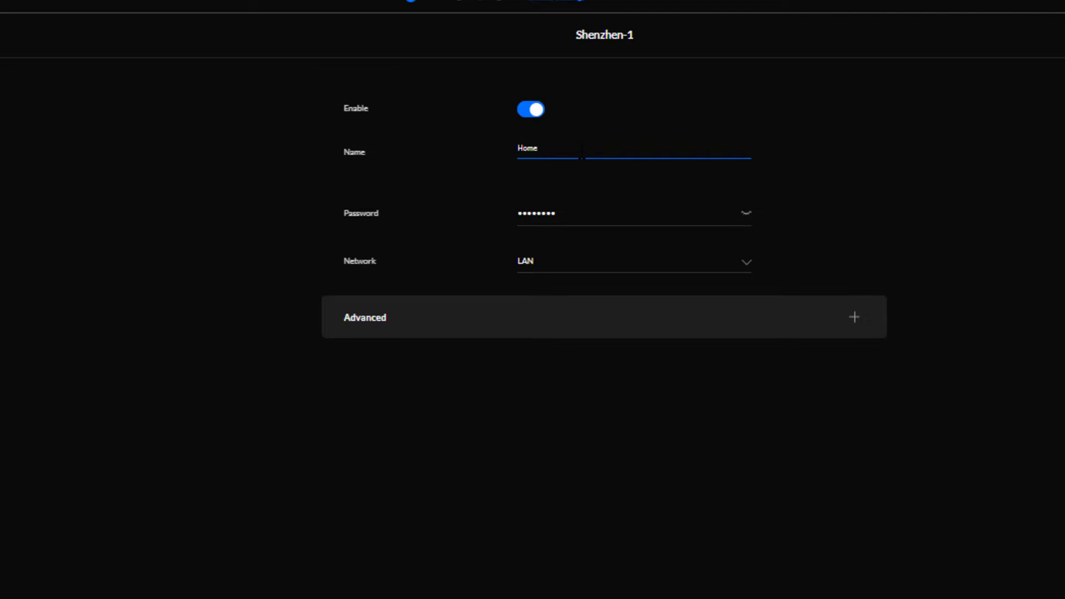
pyautogui.press('BackSpace')
pyautogui.press('BackSpace')
pyautogui.press('BackSpace')
pyautogui.press('Escape')
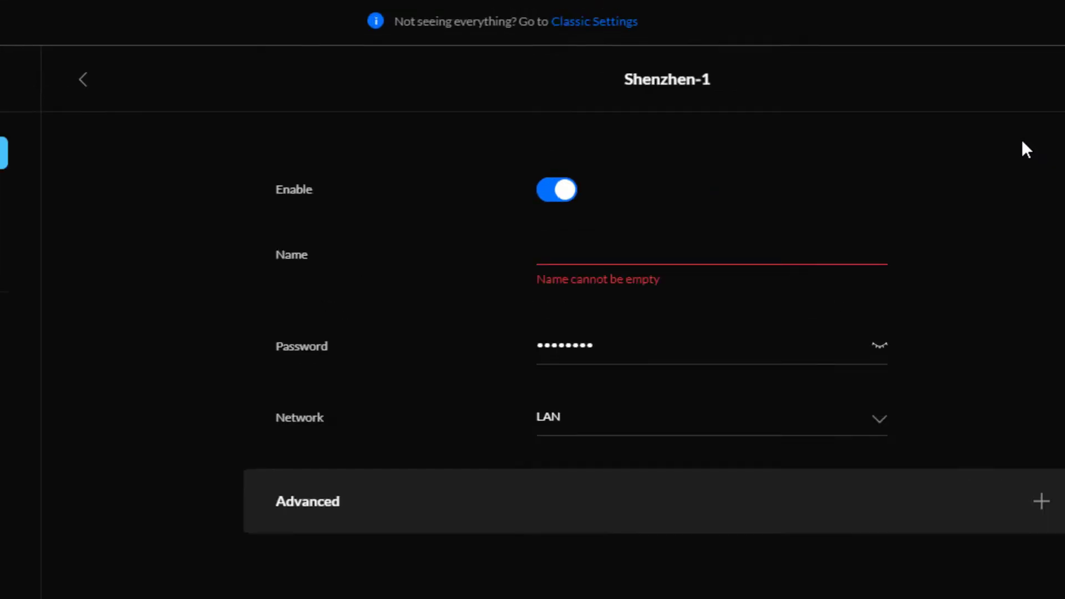
# - Rename the network to Home-01 with a new WiFi password, keeping LAN as its network
pyautogui.click(676, 245)
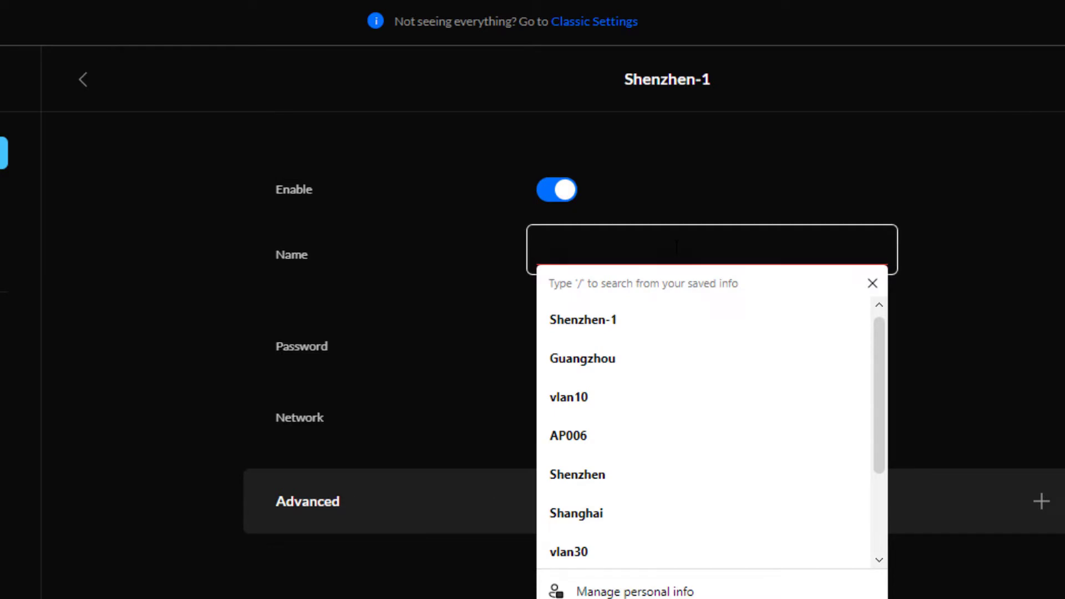
pyautogui.write('Home')
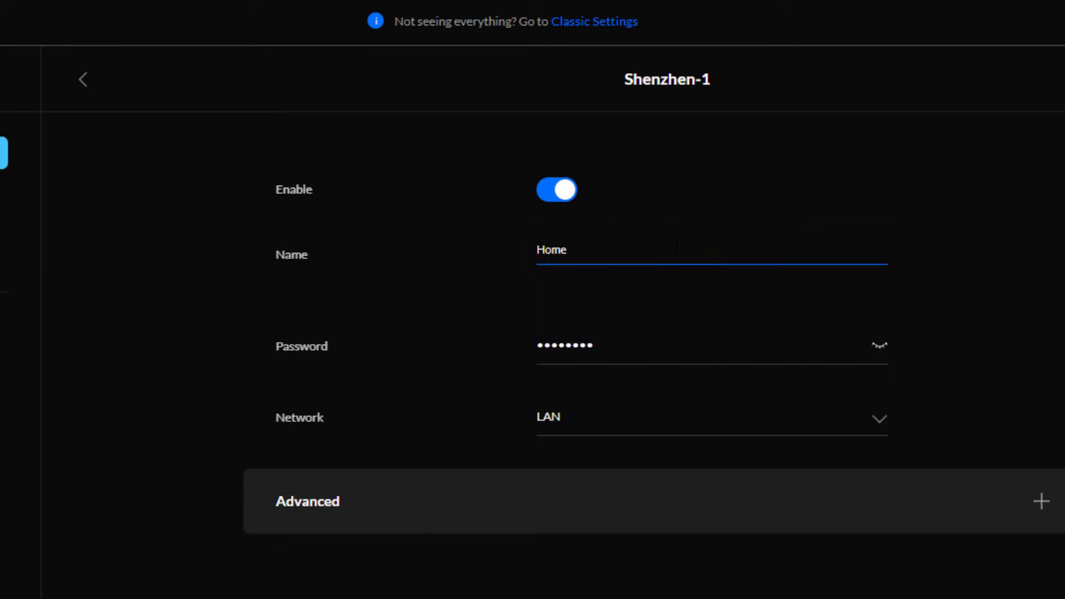
pyautogui.write('-01')
pyautogui.press('Tab')
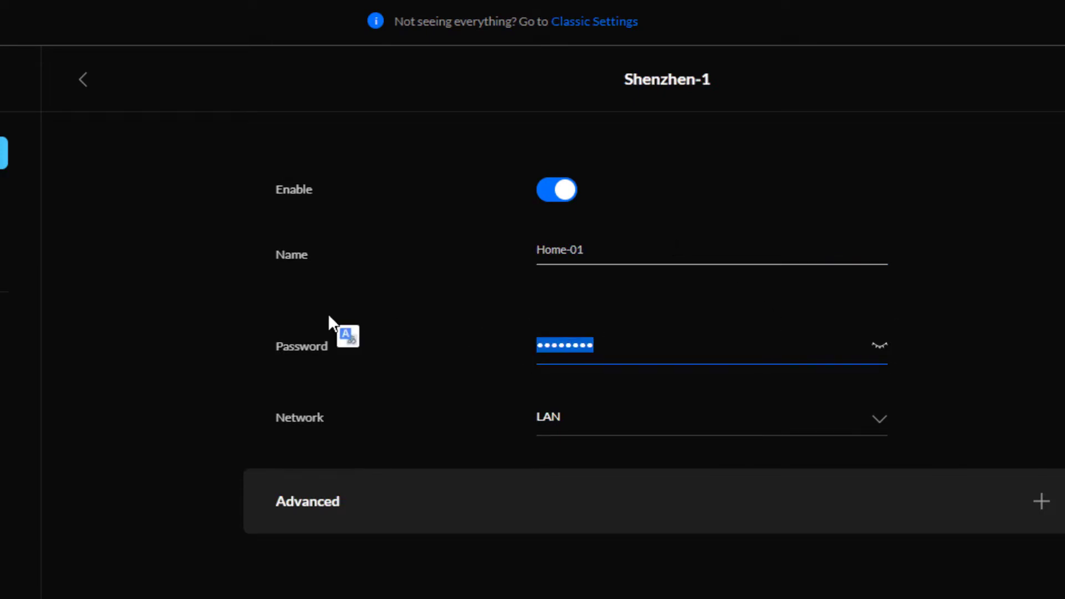
pyautogui.write('********')
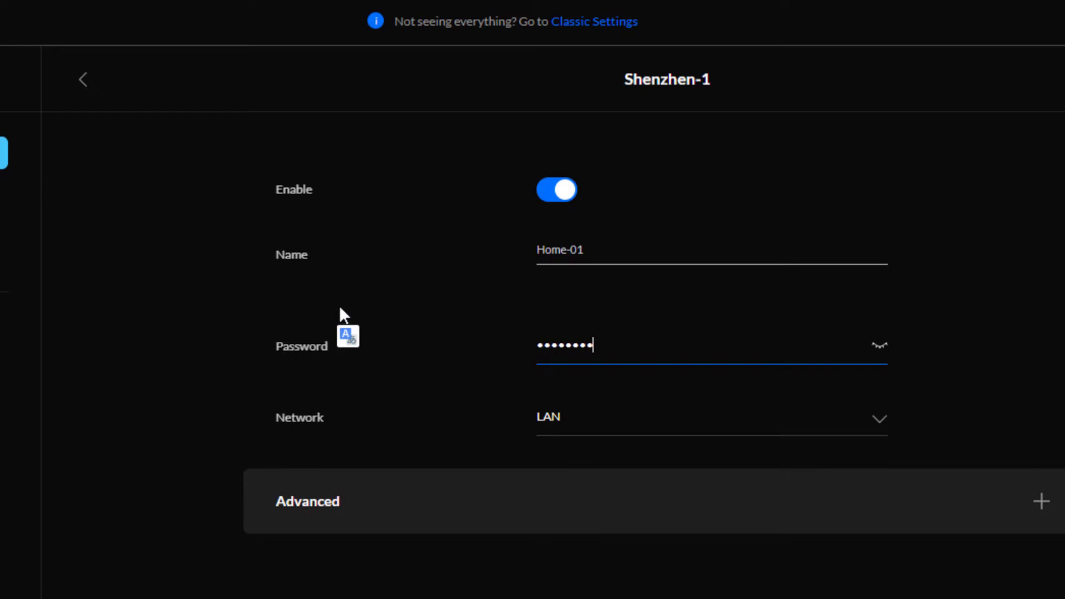
pyautogui.click(879, 347)
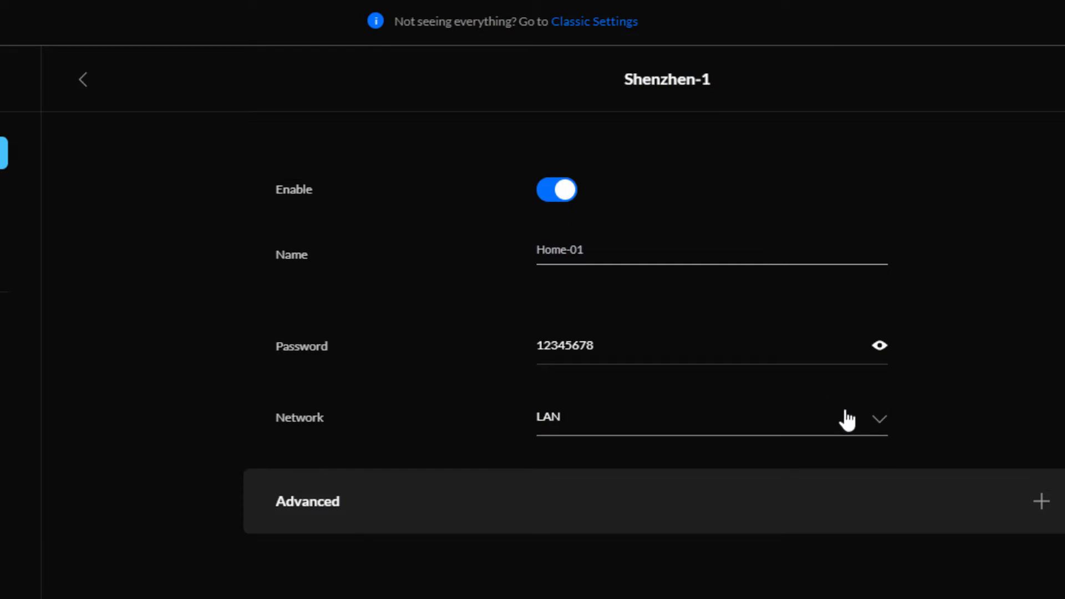
pyautogui.click(878, 432)
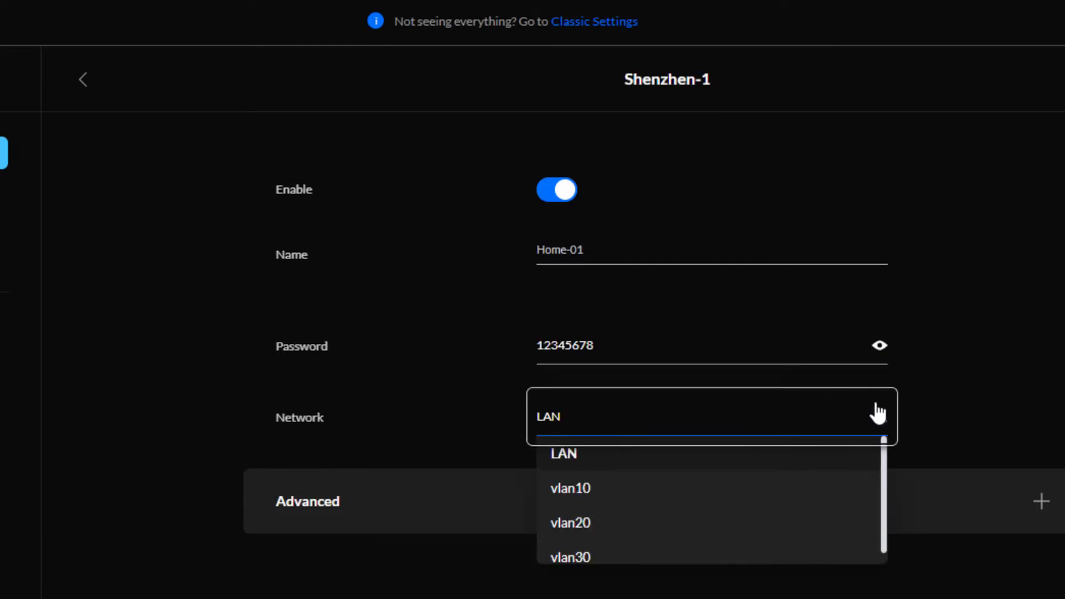
pyautogui.click(937, 397)
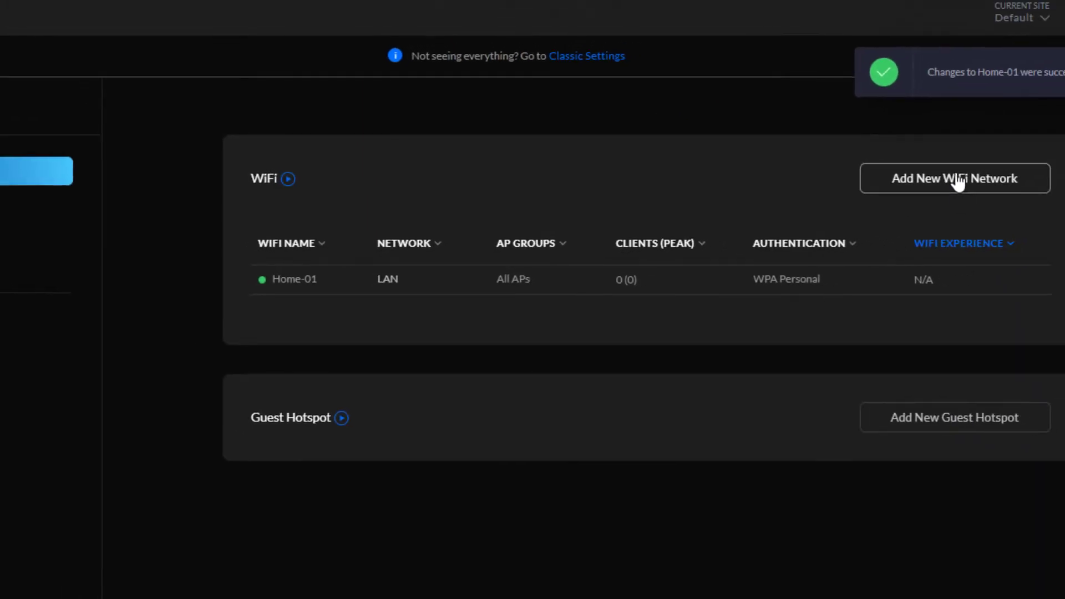
# - Add a second WiFi network named Home-02 with an eight-character password on LAN
pyautogui.click(921, 180)
pyautogui.click(567, 259)
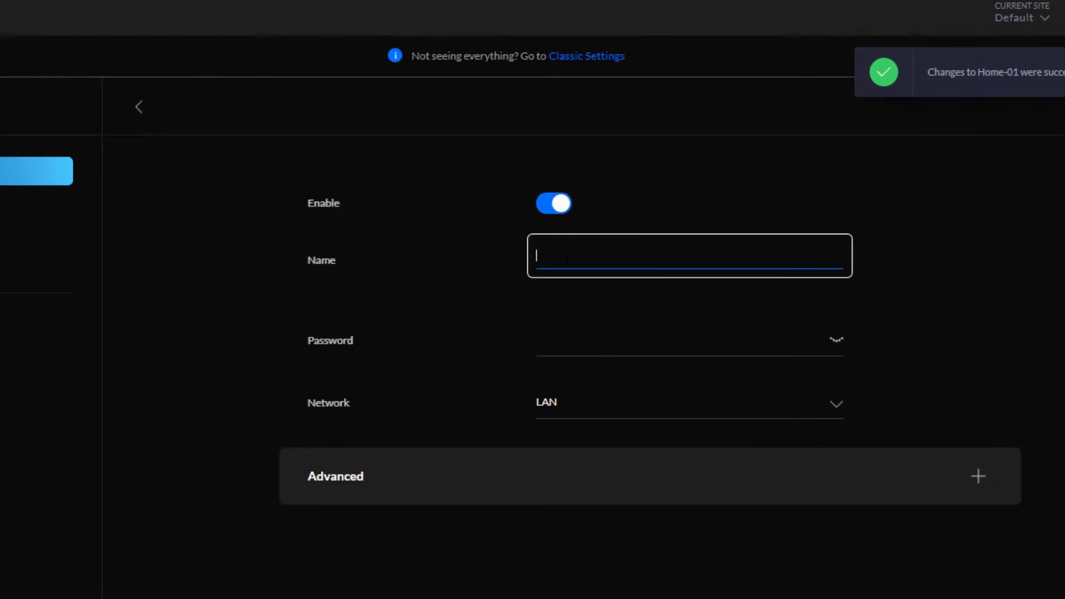
pyautogui.write('Hom')
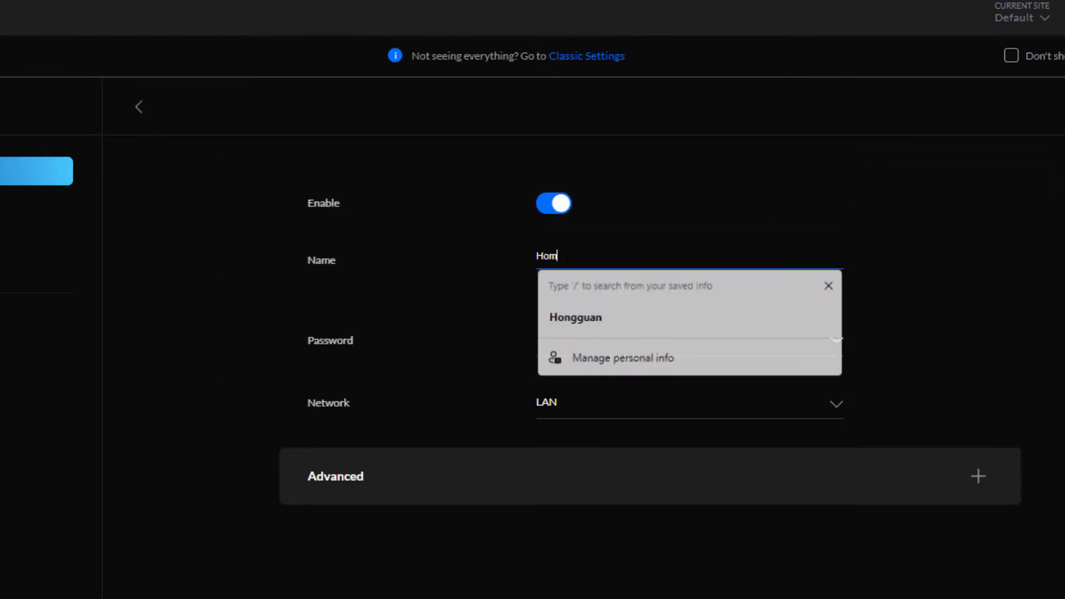
pyautogui.write('e-02')
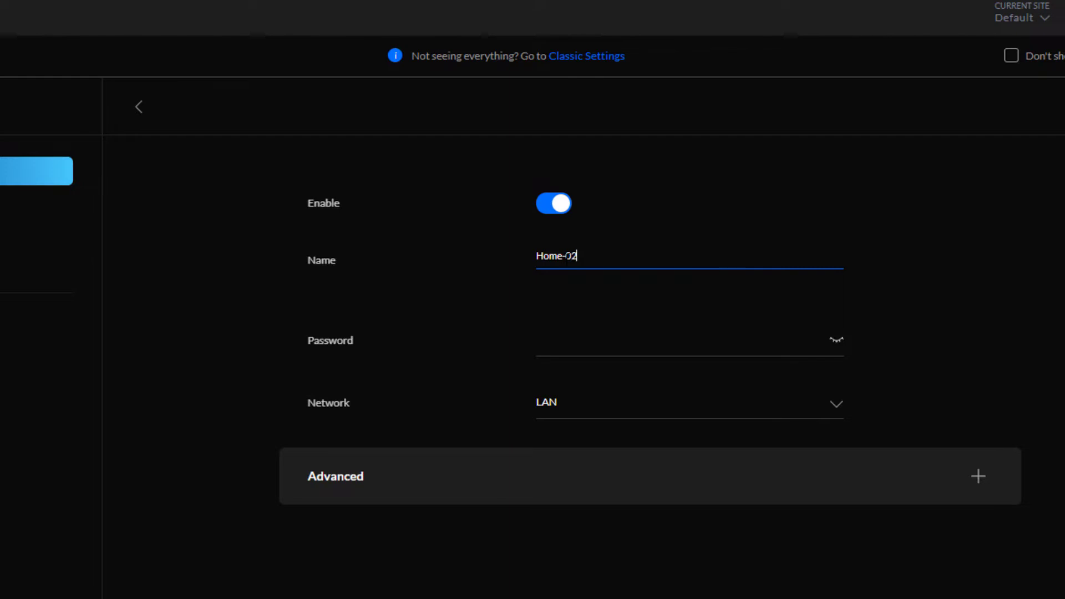
pyautogui.press('Tab')
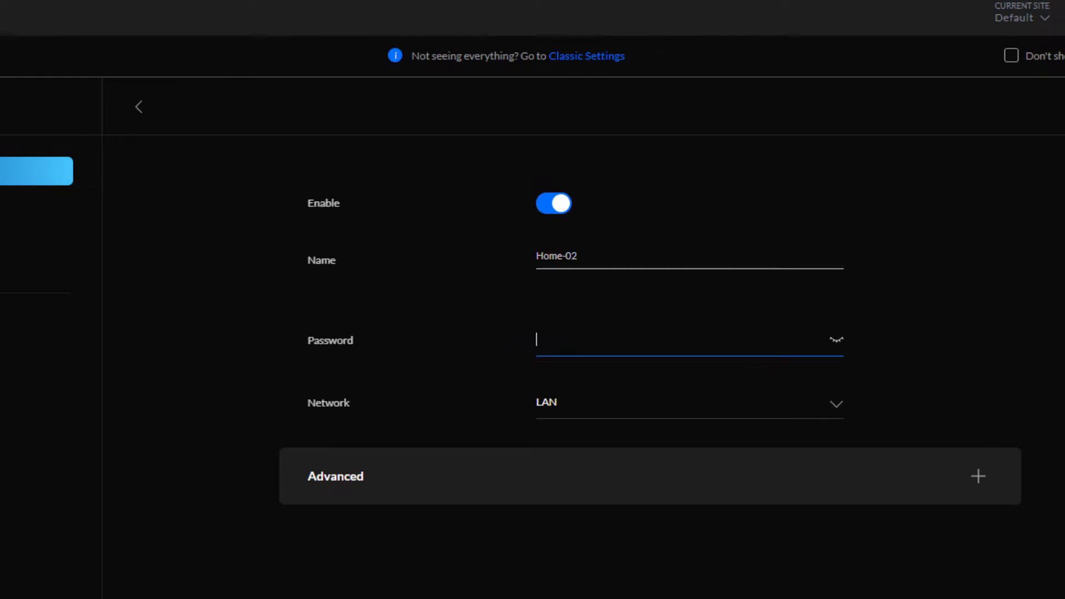
pyautogui.write('••••••••')
pyautogui.click(834, 343)
pyautogui.click(835, 343)
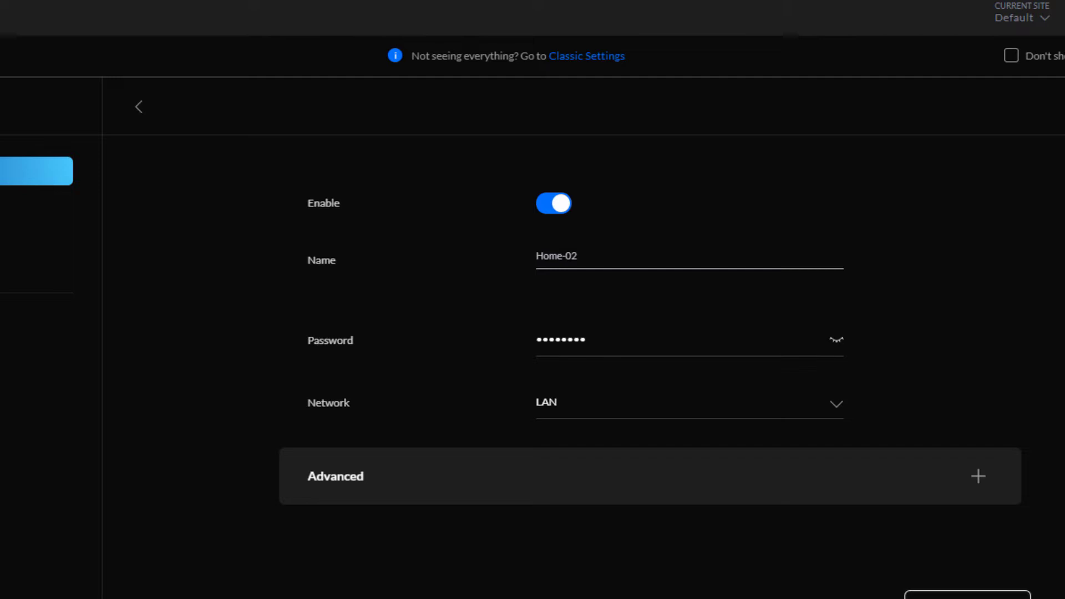
pyautogui.click(907, 592)
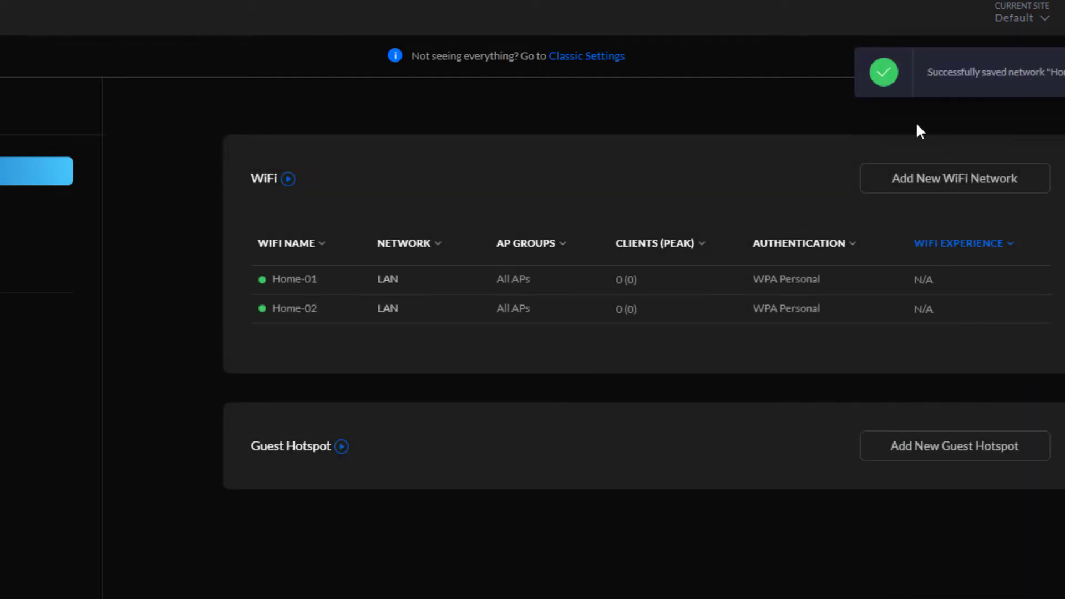
# - Create a new WiFi network named Home-03 and enter its password
pyautogui.click(924, 189)
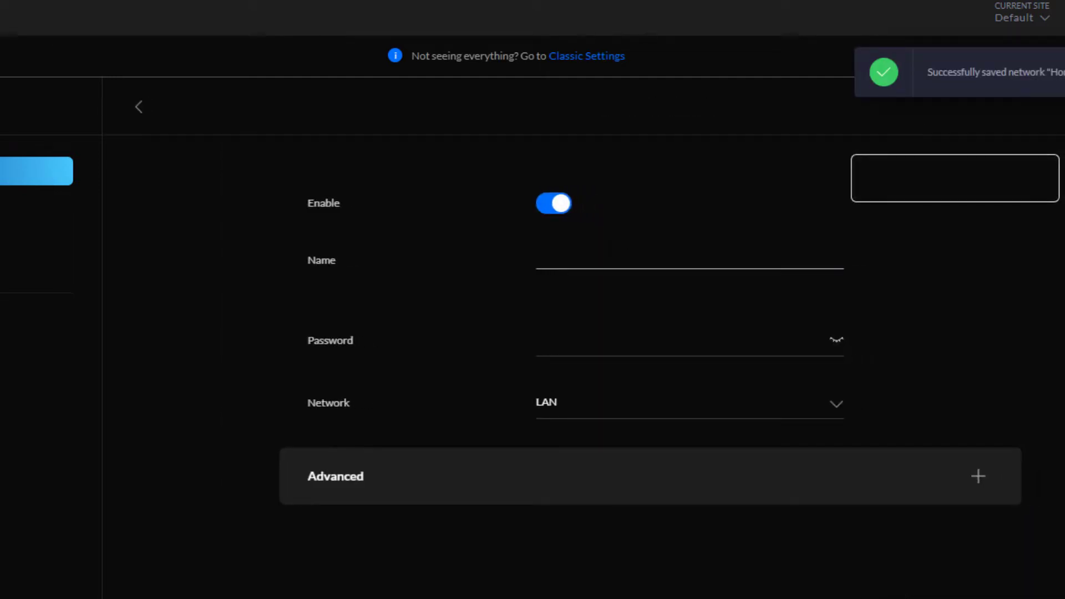
pyautogui.click(608, 256)
pyautogui.write('Home')
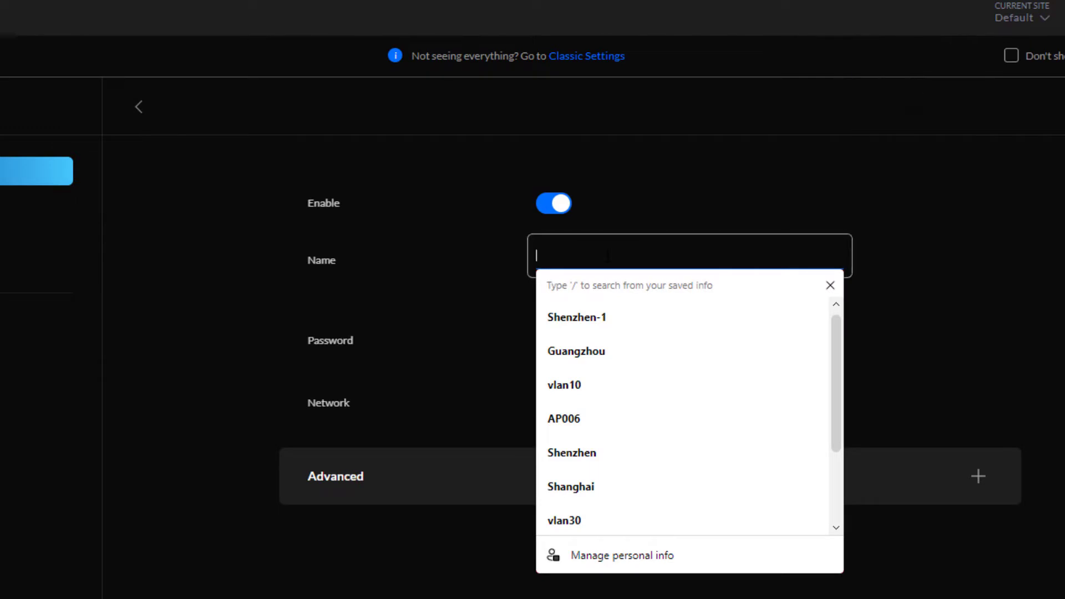
pyautogui.write('-0')
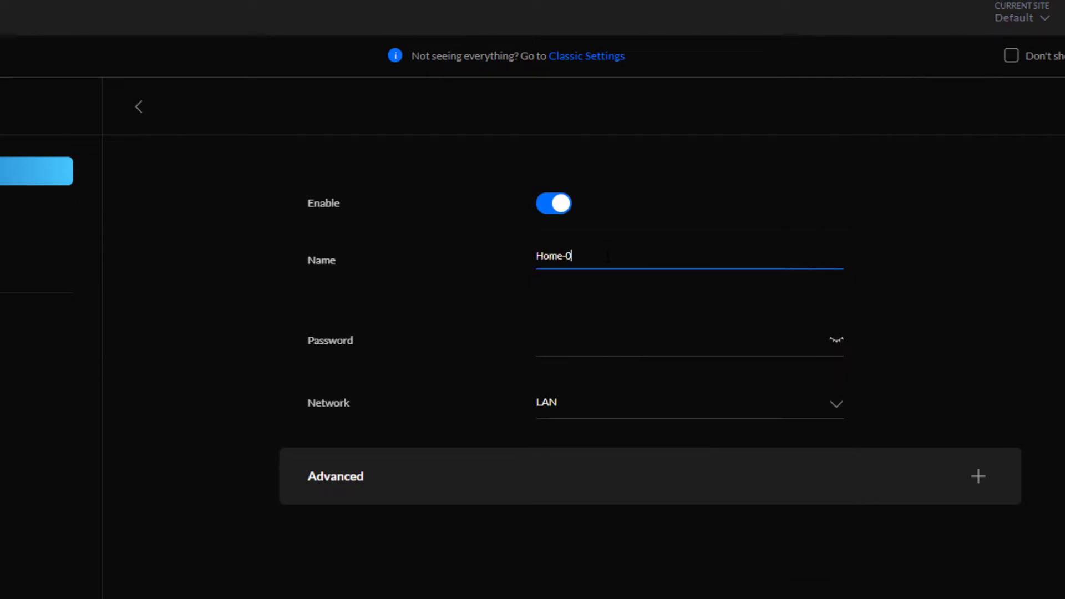
pyautogui.write('3')
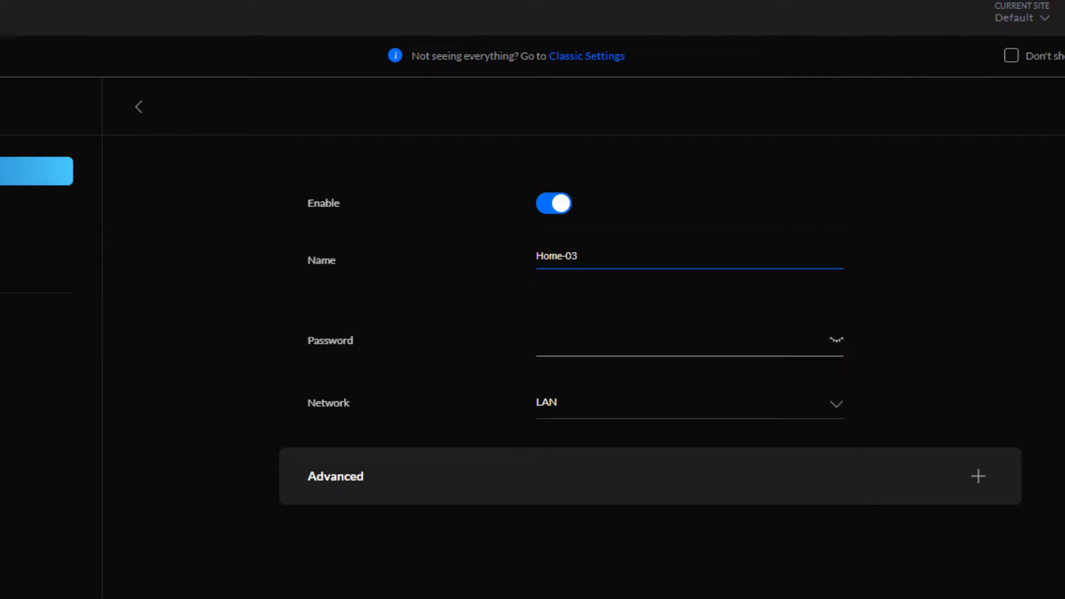
pyautogui.click(652, 341)
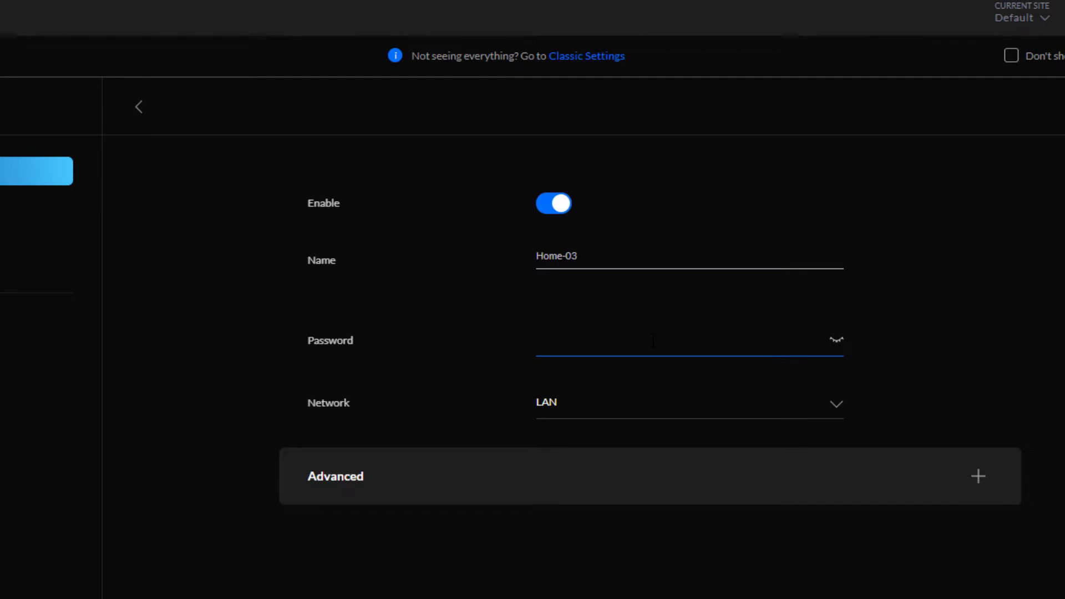
pyautogui.click(835, 341)
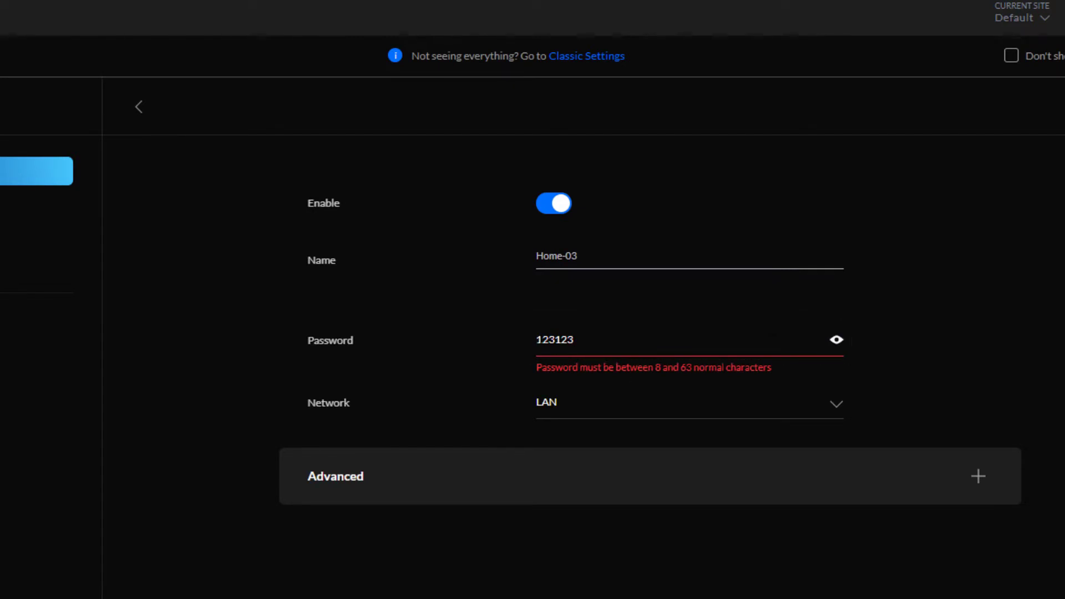
pyautogui.write('AA')
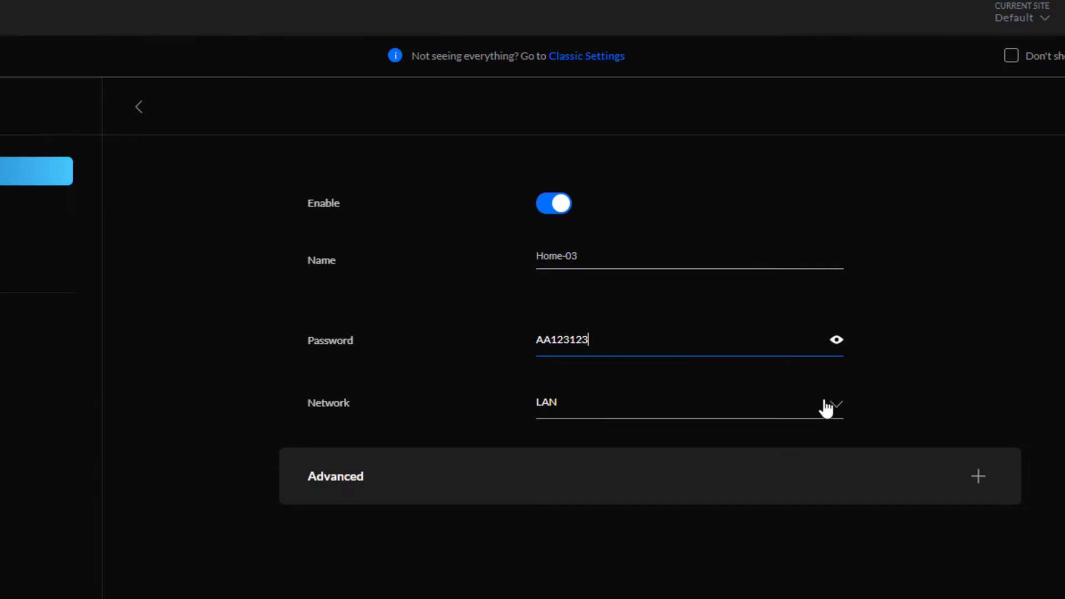
# - In Home-03's advanced settings keep broadcasting from all AP groups, then save it
pyautogui.click(895, 478)
pyautogui.scroll(-5, 919, 433)
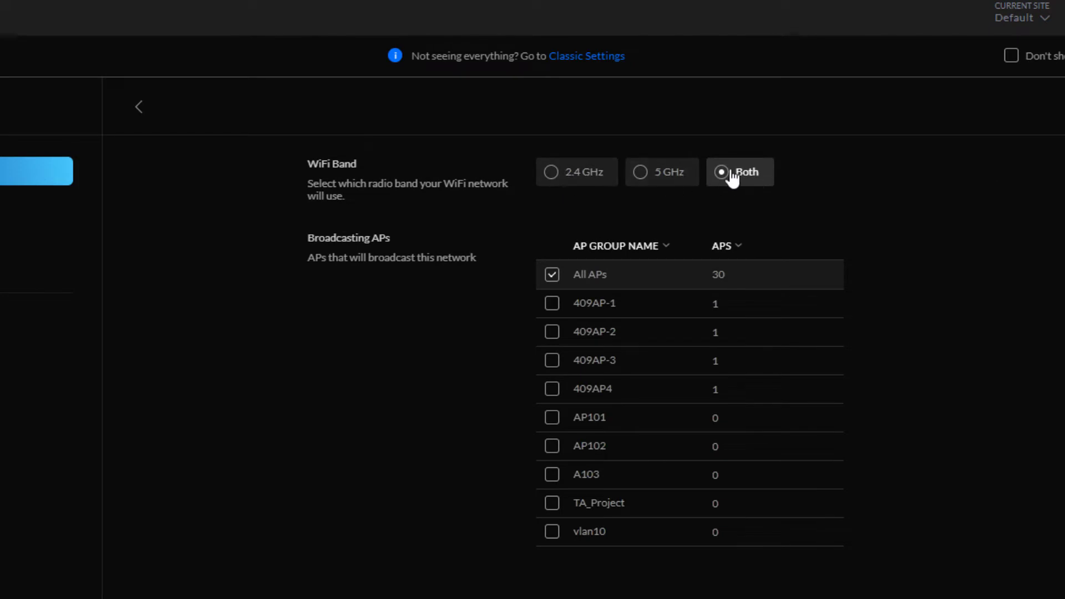
pyautogui.scroll(-3, 690, 260)
pyautogui.scroll(2, 525, 227)
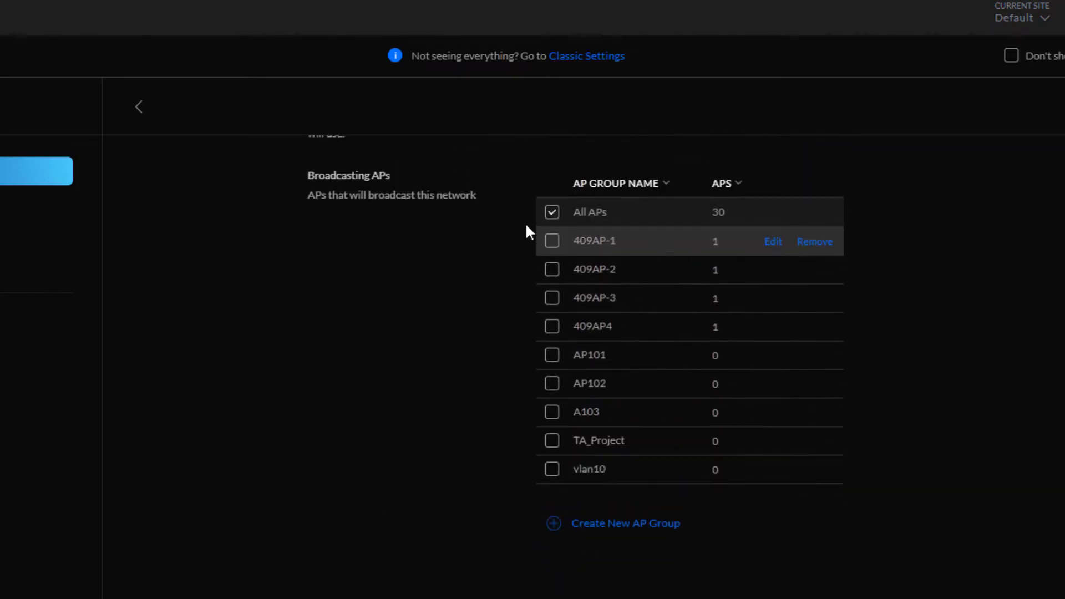
pyautogui.click(552, 211)
pyautogui.click(552, 212)
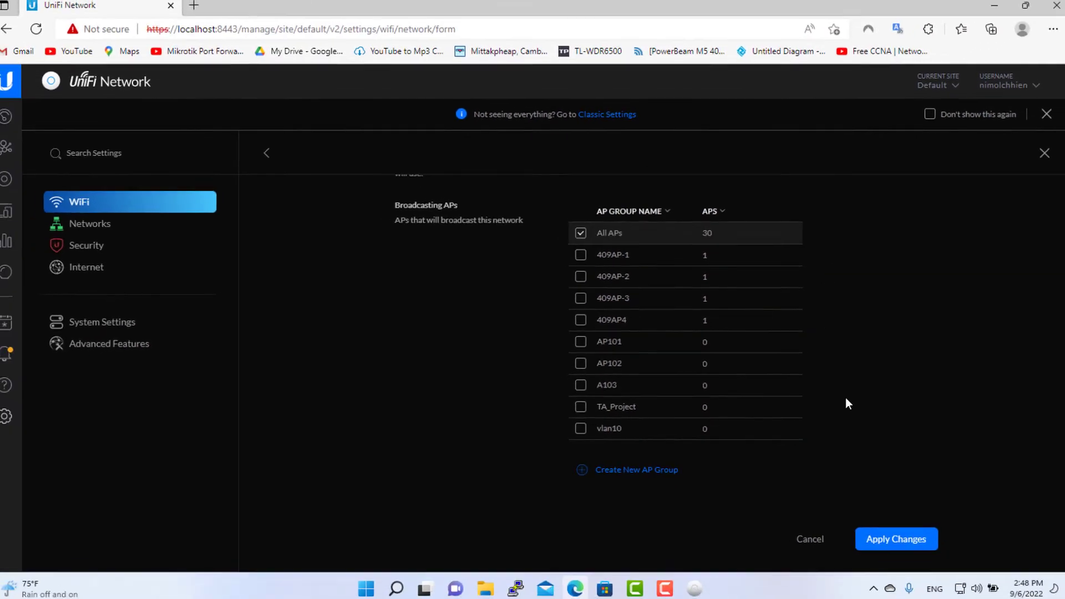
pyautogui.click(875, 538)
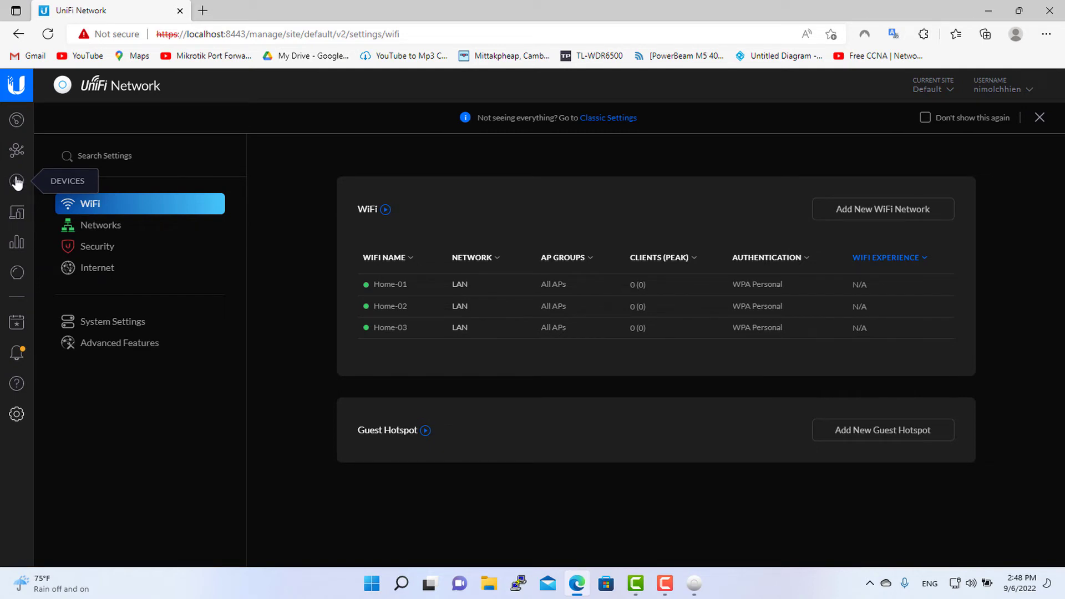
# - Adopt the pending UAP-AC-Pro access point from the Devices list and wait until it connects
pyautogui.click(17, 182)
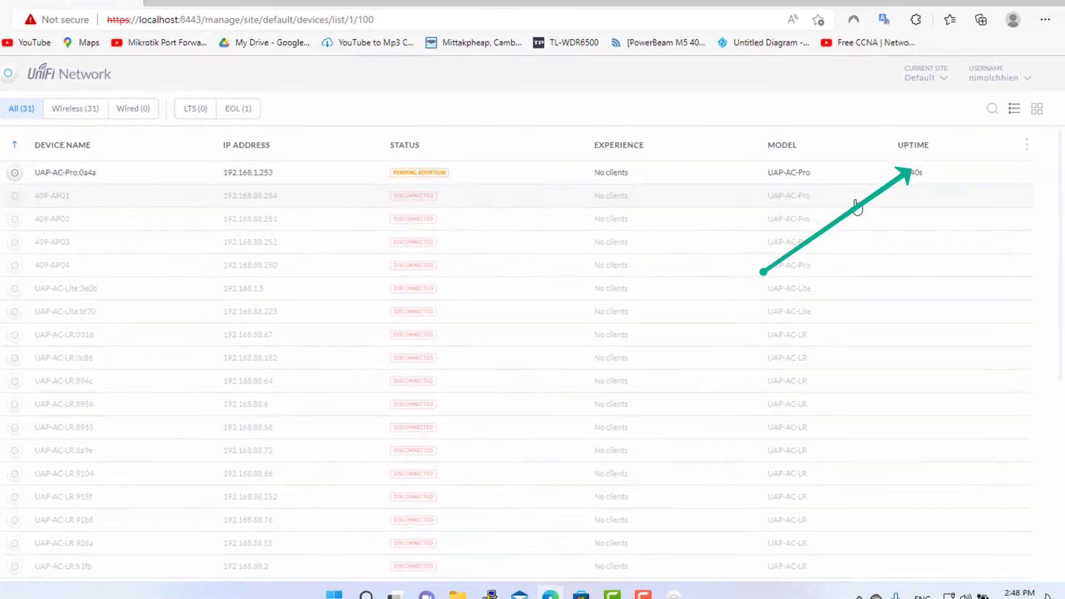
pyautogui.click(947, 173)
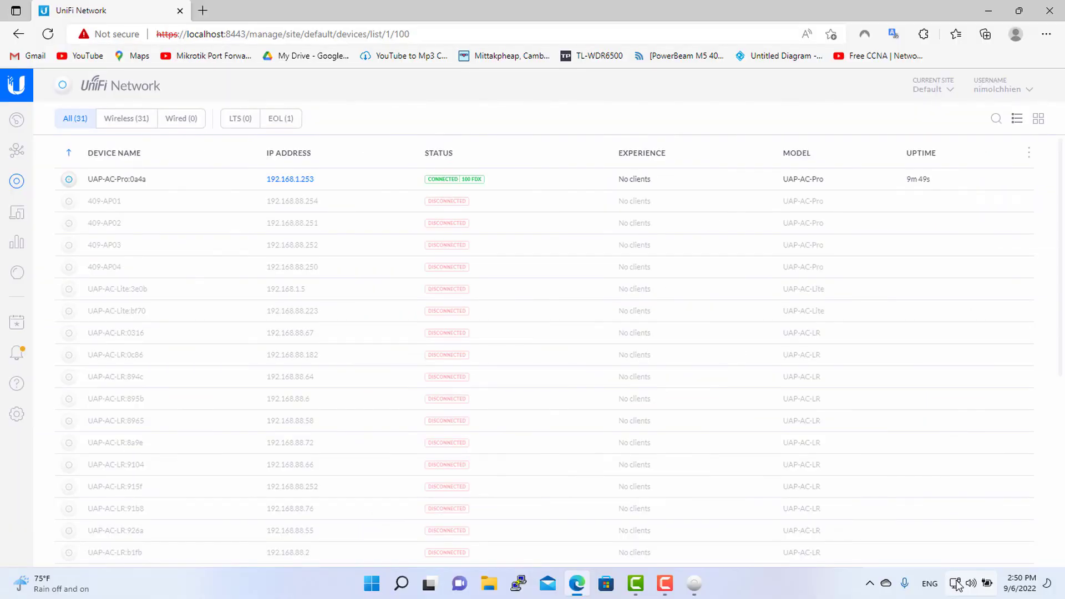
pyautogui.click(957, 585)
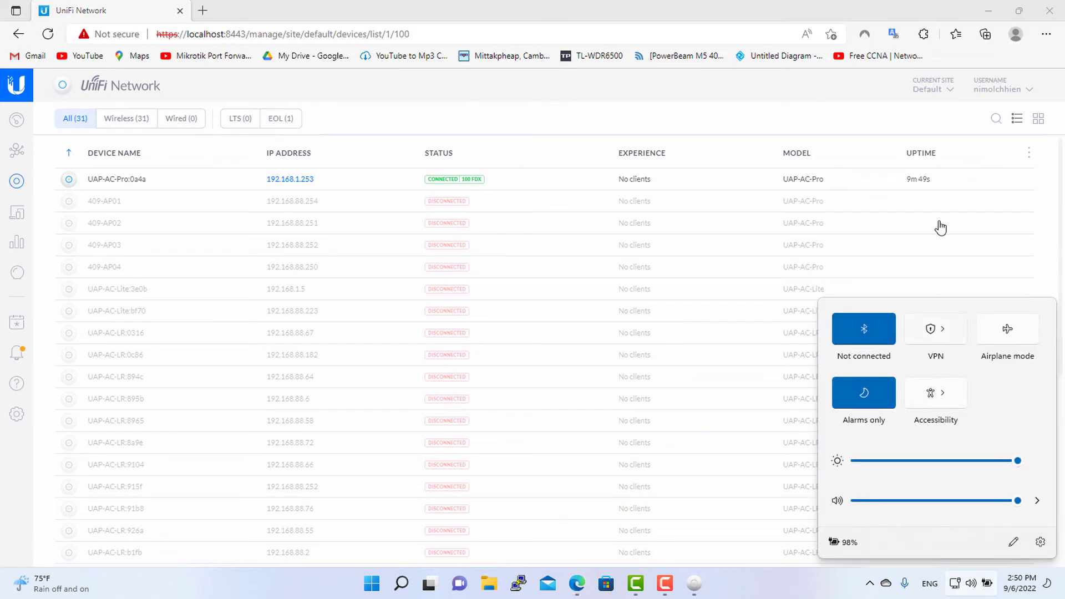
# - Enable the laptop's disabled Wi-Fi adapter in Network Connections, then close the network windows
pyautogui.click(991, 7)
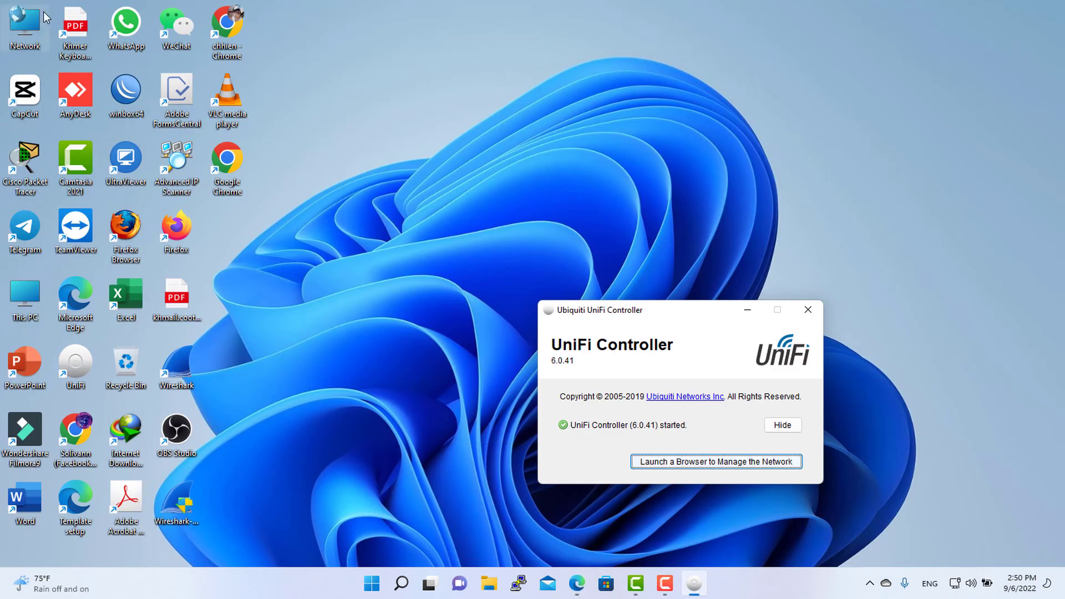
pyautogui.rightClick(34, 21)
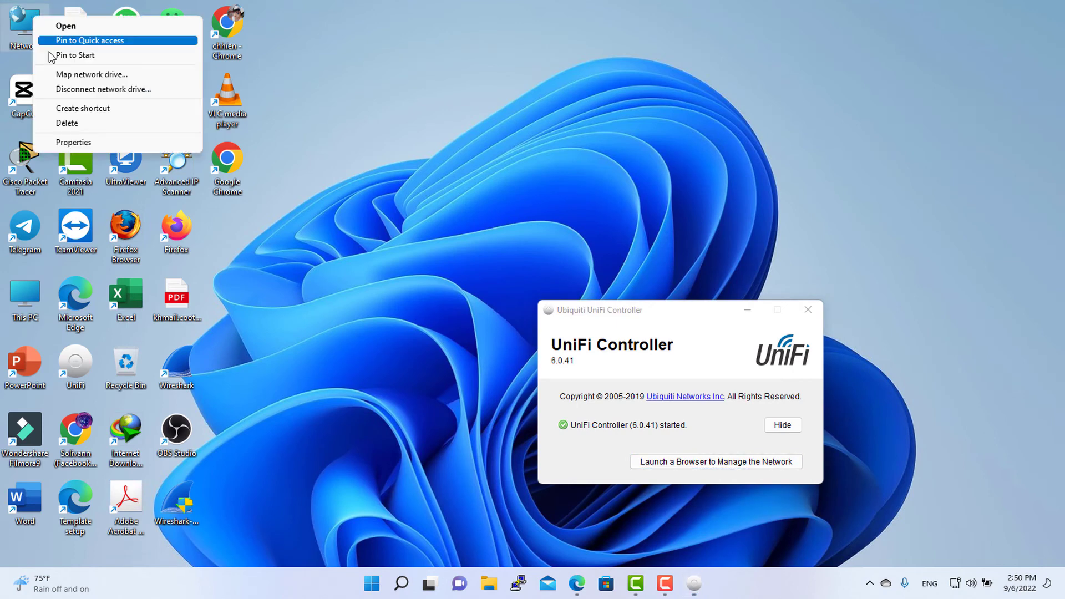
pyautogui.click(61, 140)
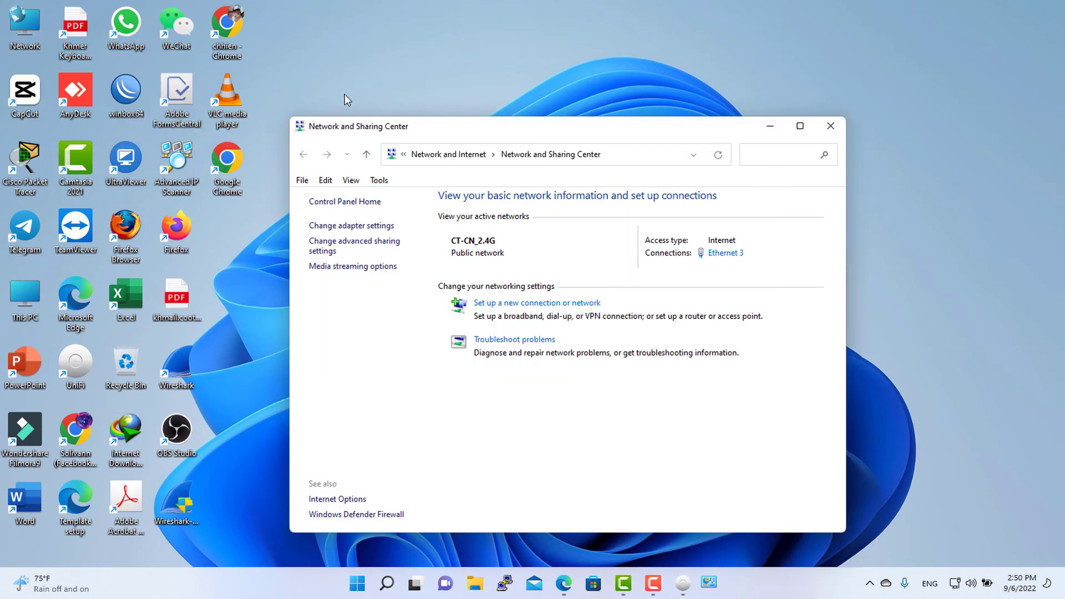
pyautogui.click(356, 227)
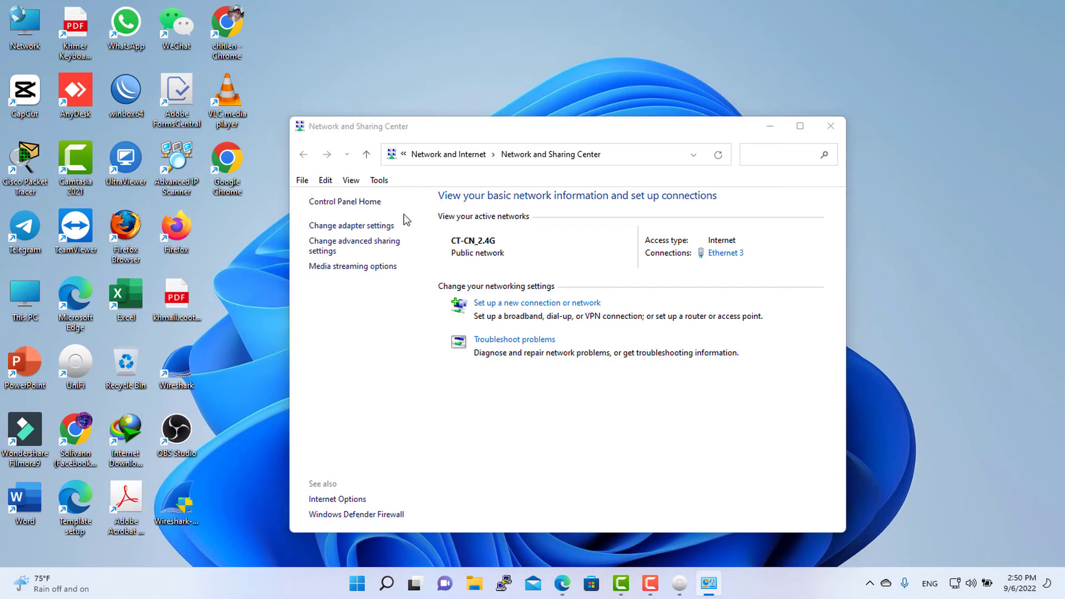
pyautogui.click(709, 255)
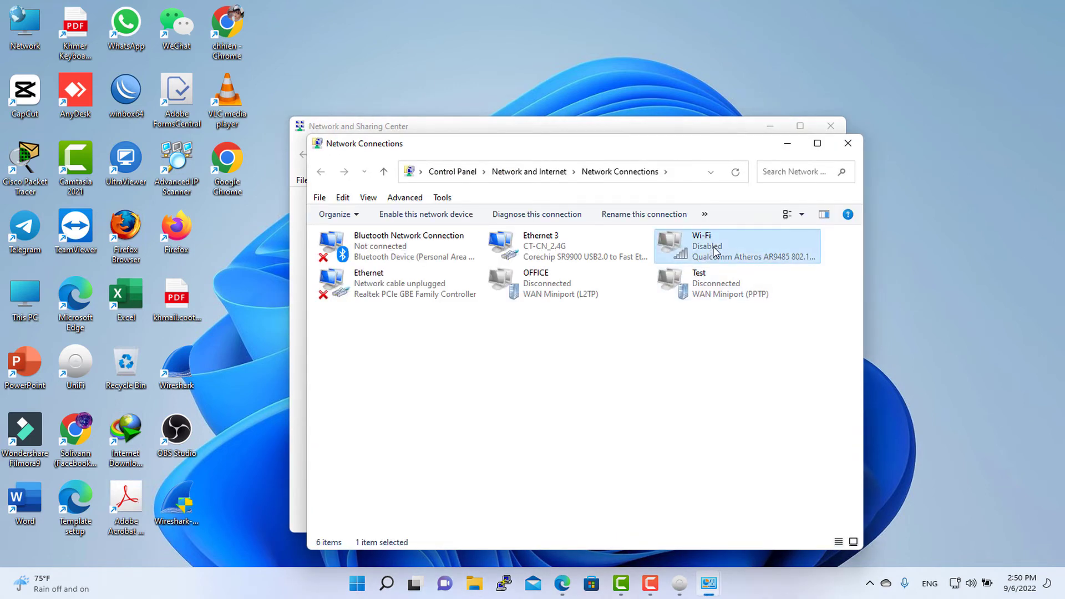
pyautogui.rightClick(711, 250)
pyautogui.click(743, 255)
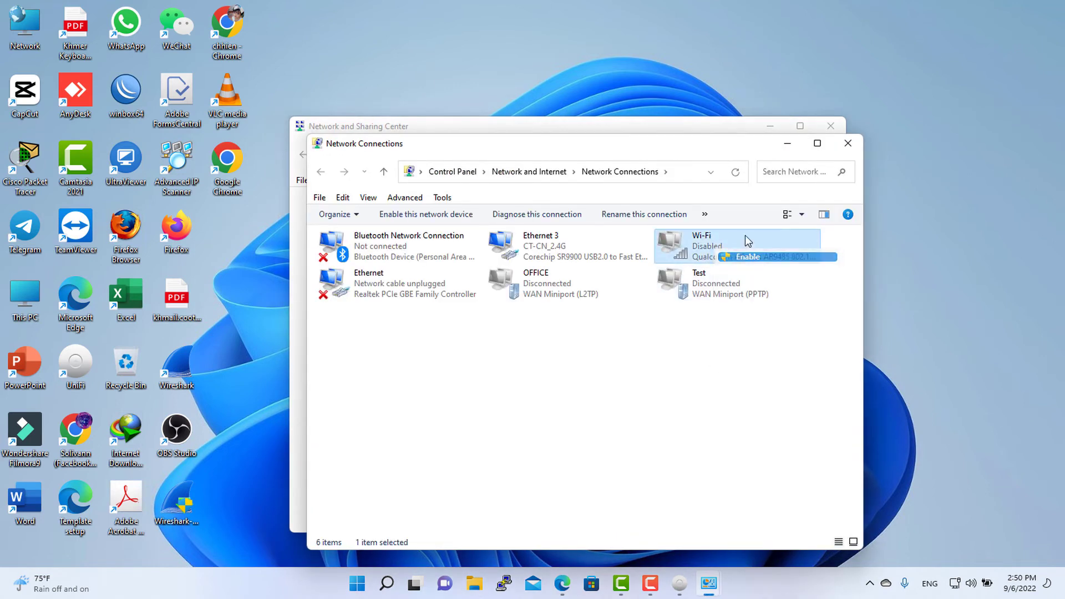
pyautogui.click(847, 145)
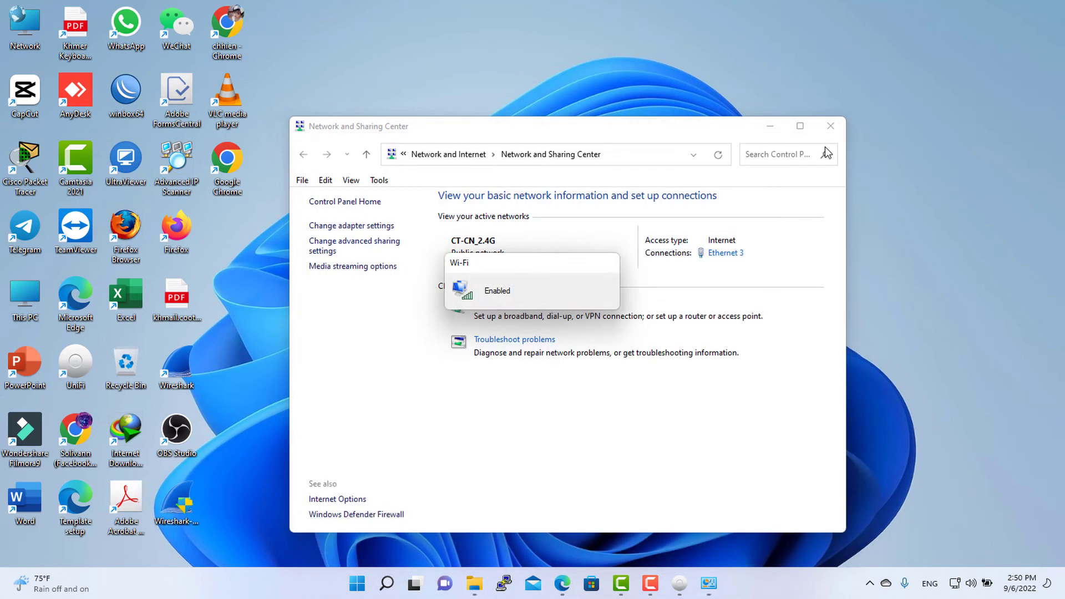
pyautogui.click(830, 127)
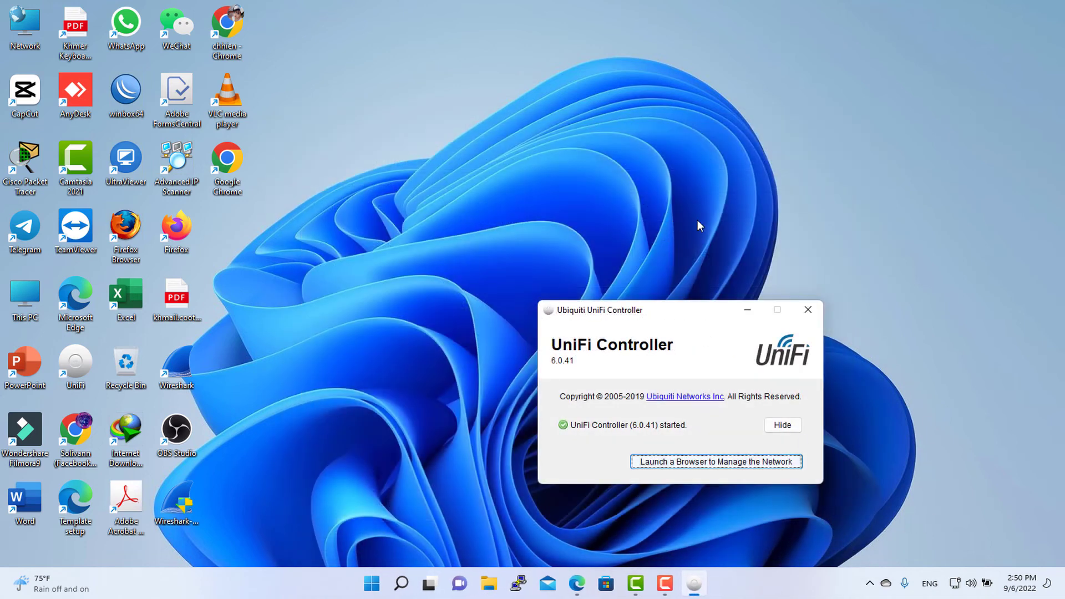
# - Connect the laptop to the Home-01 Wi-Fi network using its security key
pyautogui.click(954, 584)
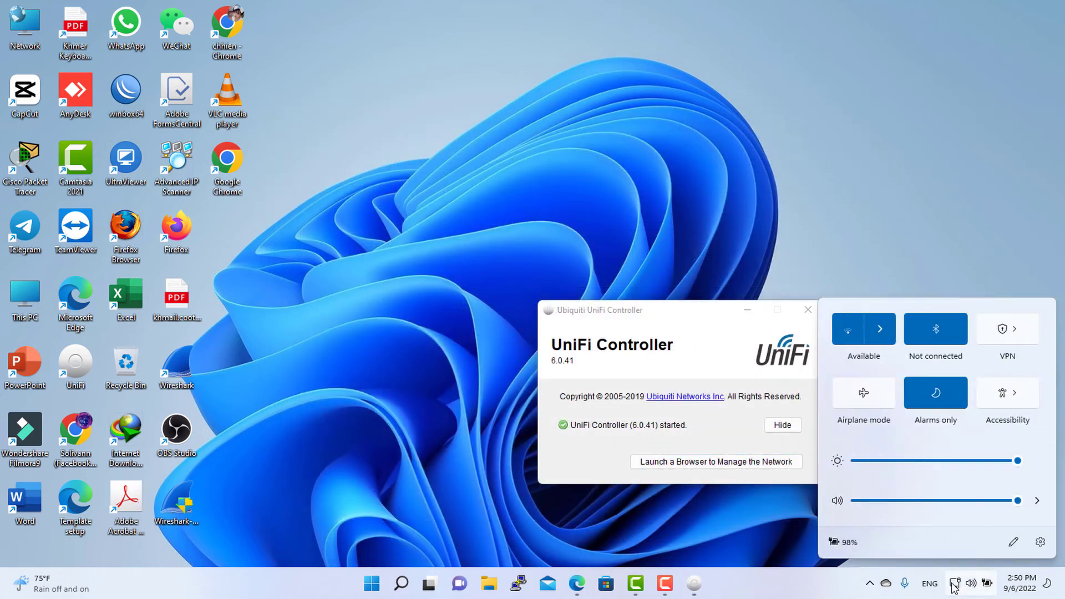
pyautogui.click(881, 328)
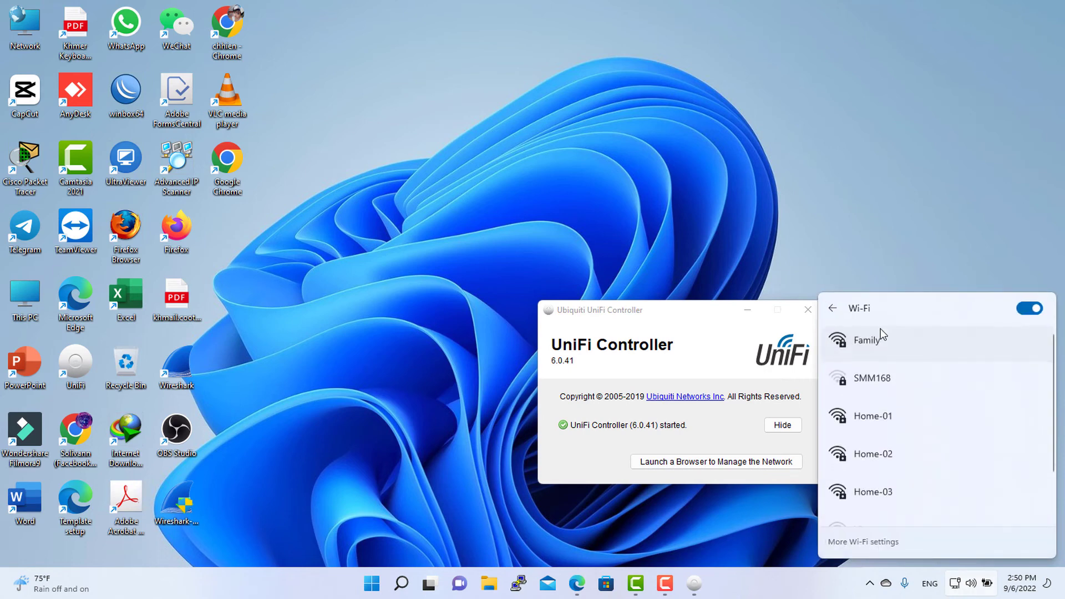
pyautogui.scroll(-1, 926, 349)
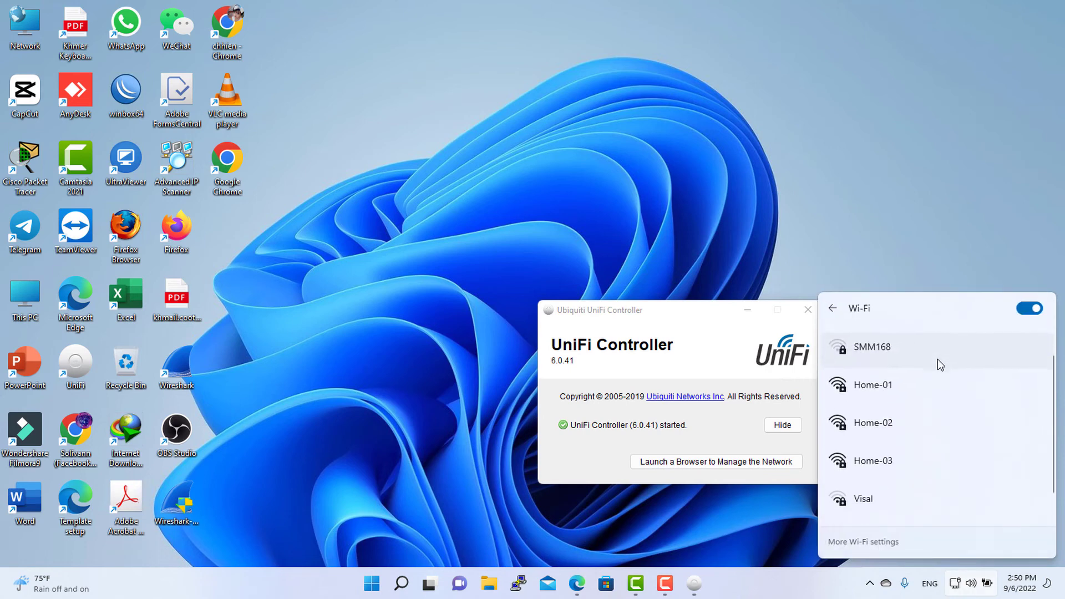
pyautogui.click(907, 388)
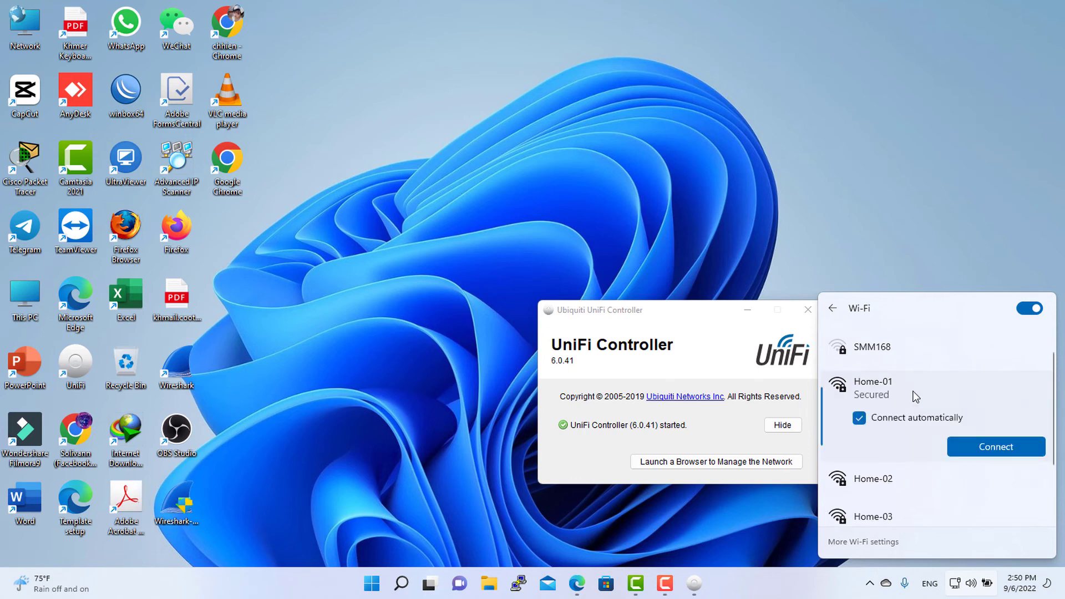
pyautogui.click(971, 448)
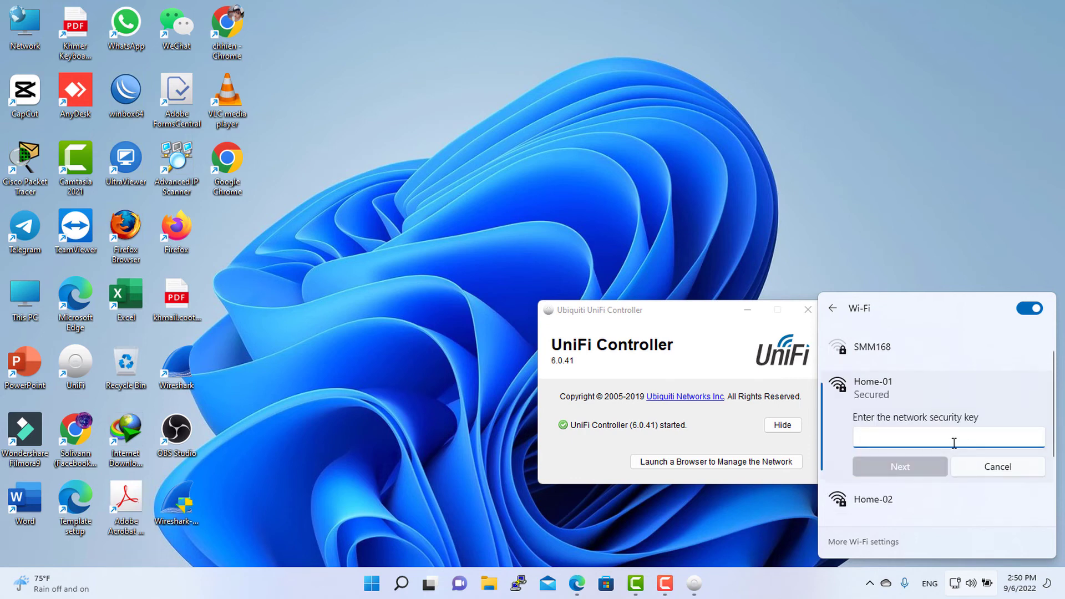
pyautogui.write('••••••')
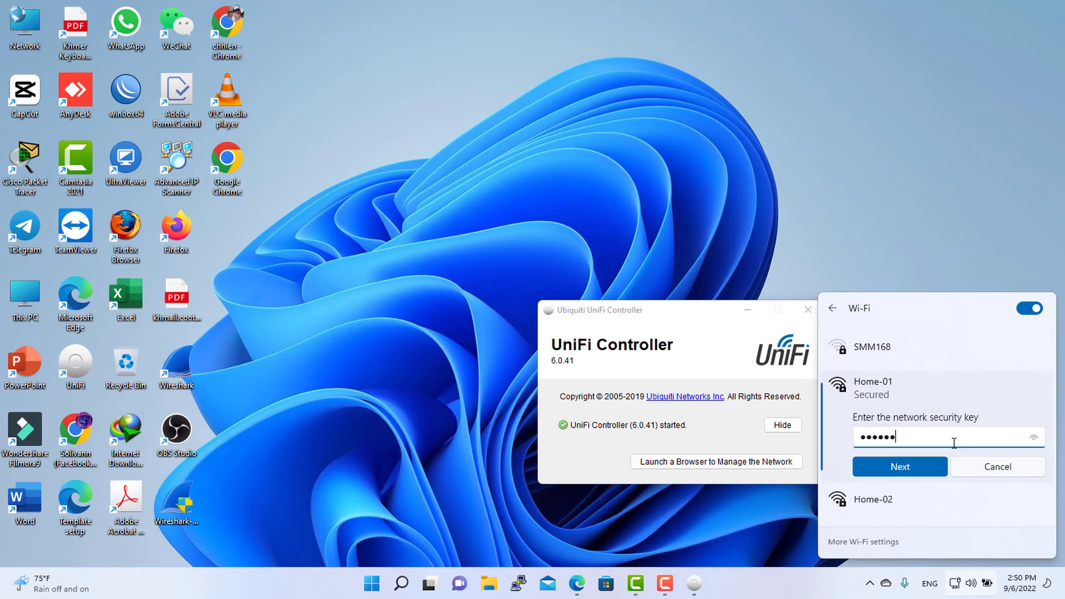
pyautogui.write('••')
pyautogui.click(928, 475)
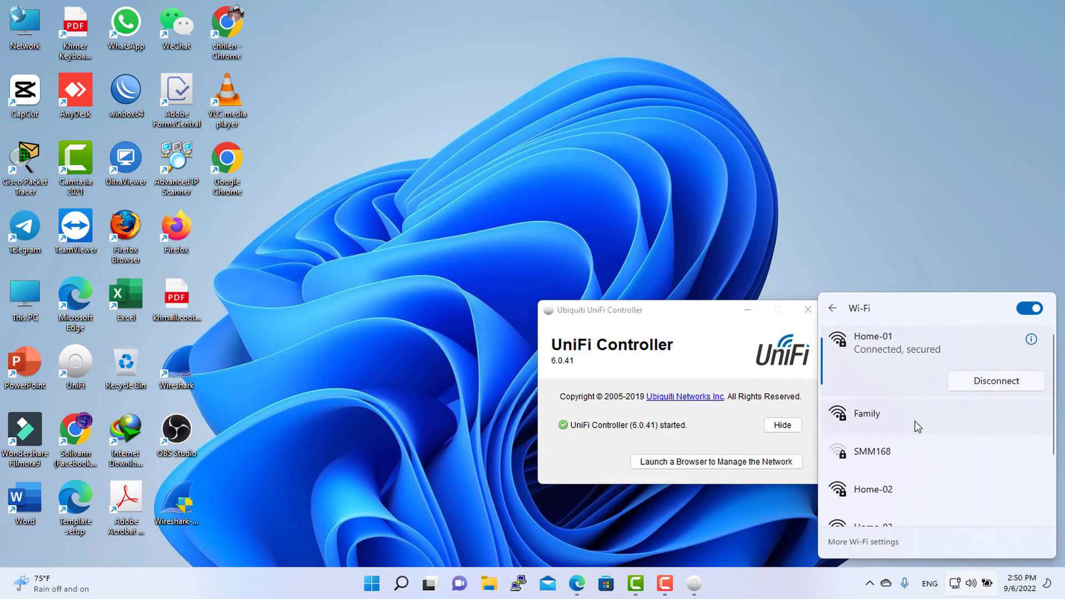
pyautogui.scroll(-1, 891, 461)
# - Connect the laptop to Home-02 using its security key
pyautogui.click(888, 434)
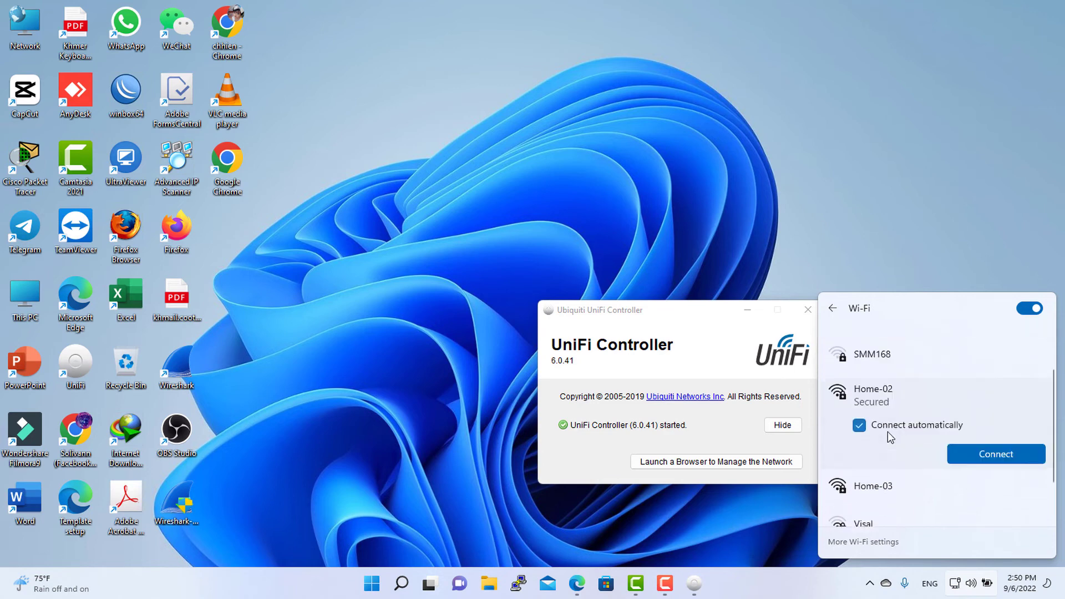
pyautogui.click(958, 454)
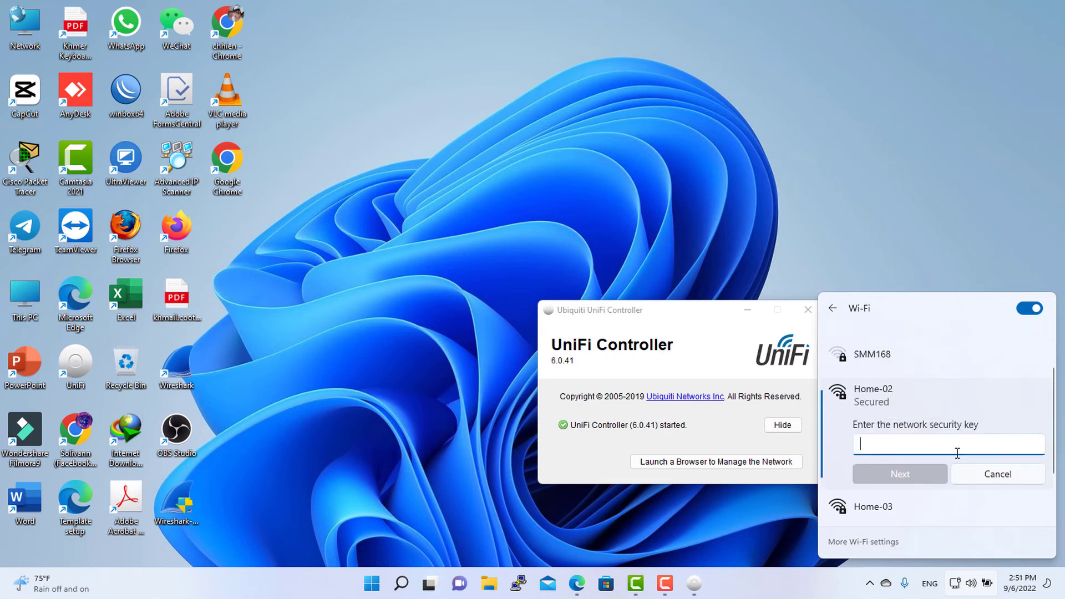
pyautogui.write('••••••')
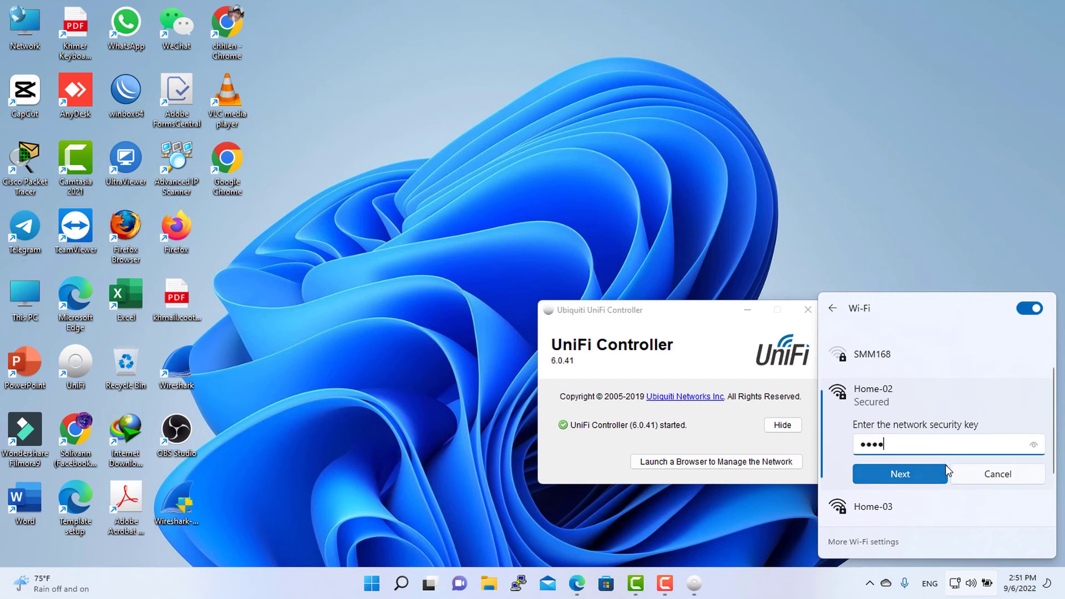
pyautogui.write('••')
pyautogui.click(918, 471)
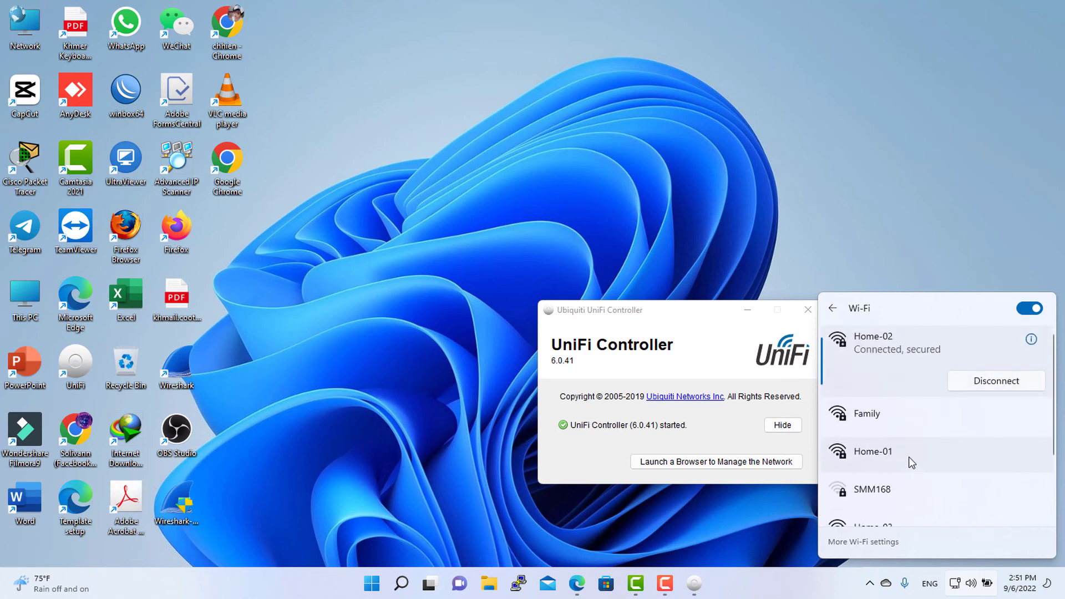
# - Connect to Home-03 with its security key and dismiss the Wi-Fi list
pyautogui.scroll(-1, 894, 471)
pyautogui.click(888, 496)
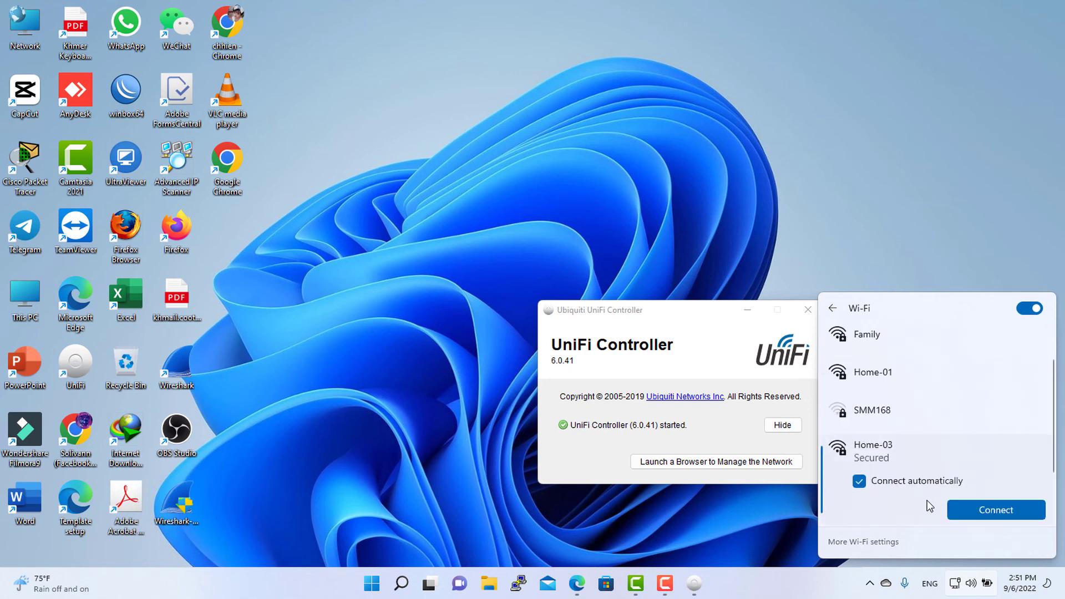
pyautogui.click(971, 509)
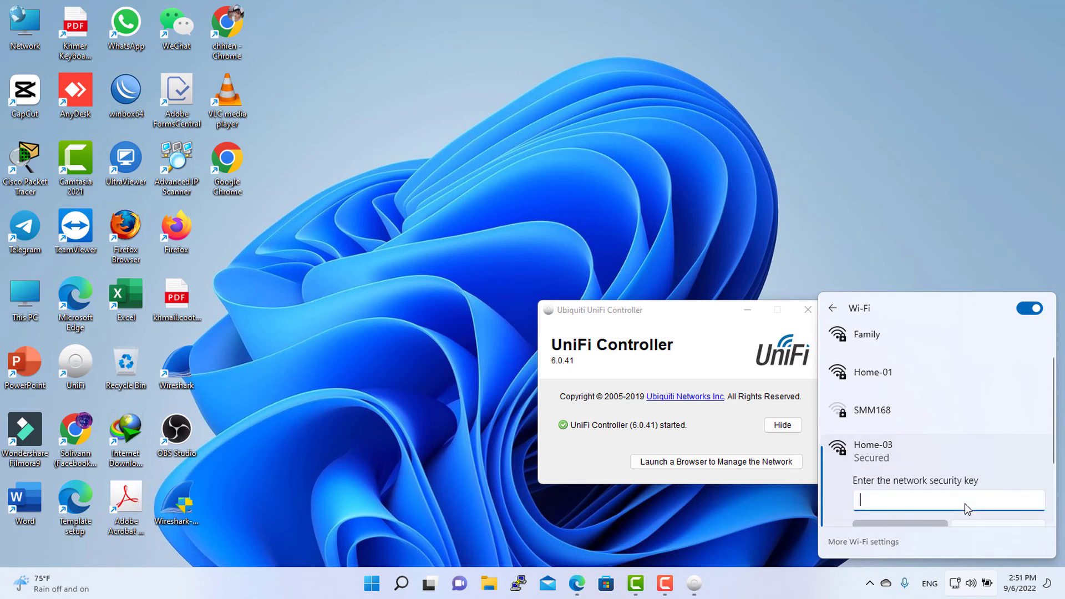
pyautogui.write('•••')
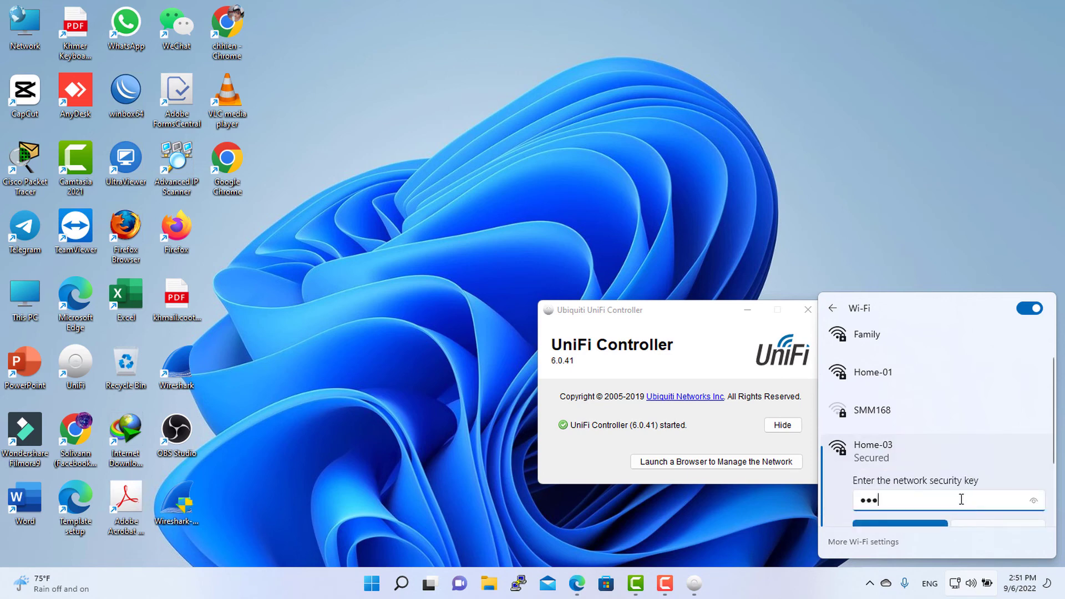
pyautogui.write('•••••')
pyautogui.scroll(-1, 906, 449)
pyautogui.click(901, 469)
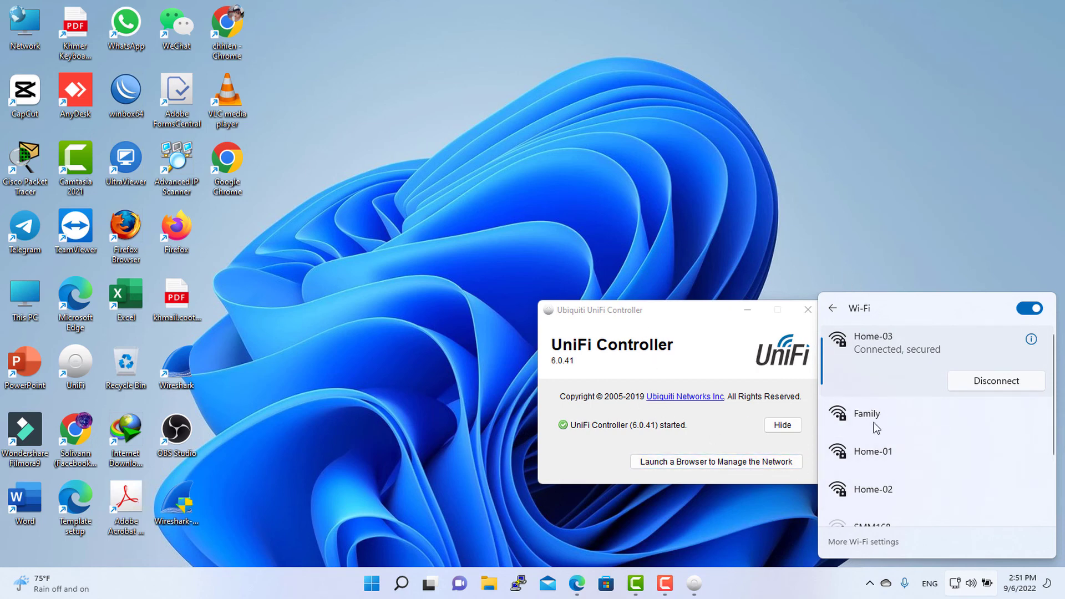
pyautogui.click(808, 220)
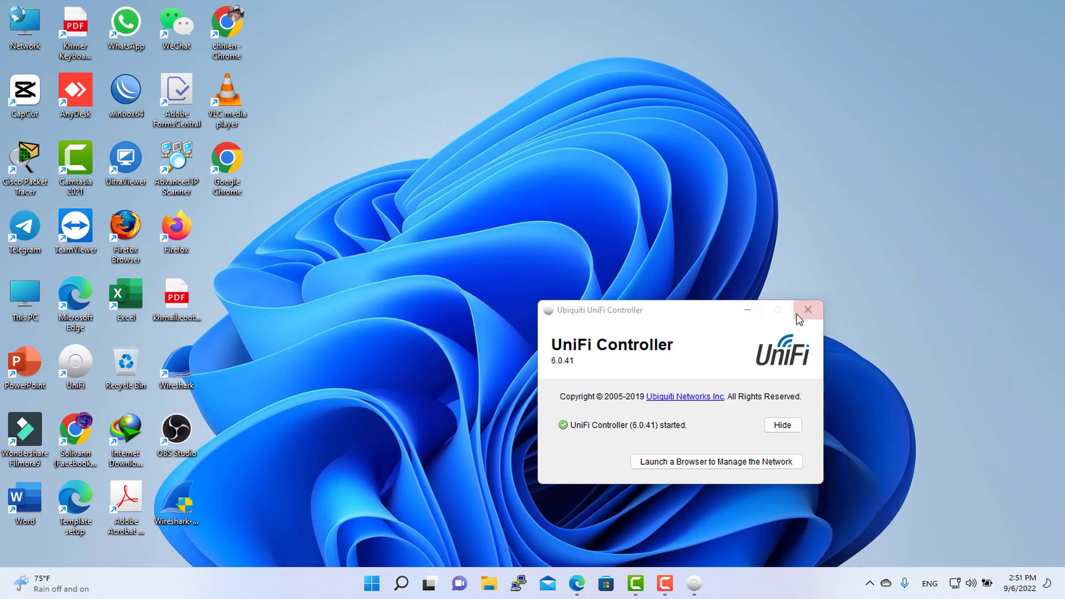
# - Disable the Ethernet 3 adapter, confirm Wi-Fi shows Home-03 connected, and close Network and Sharing Center
pyautogui.rightClick(16, 25)
pyautogui.click(48, 148)
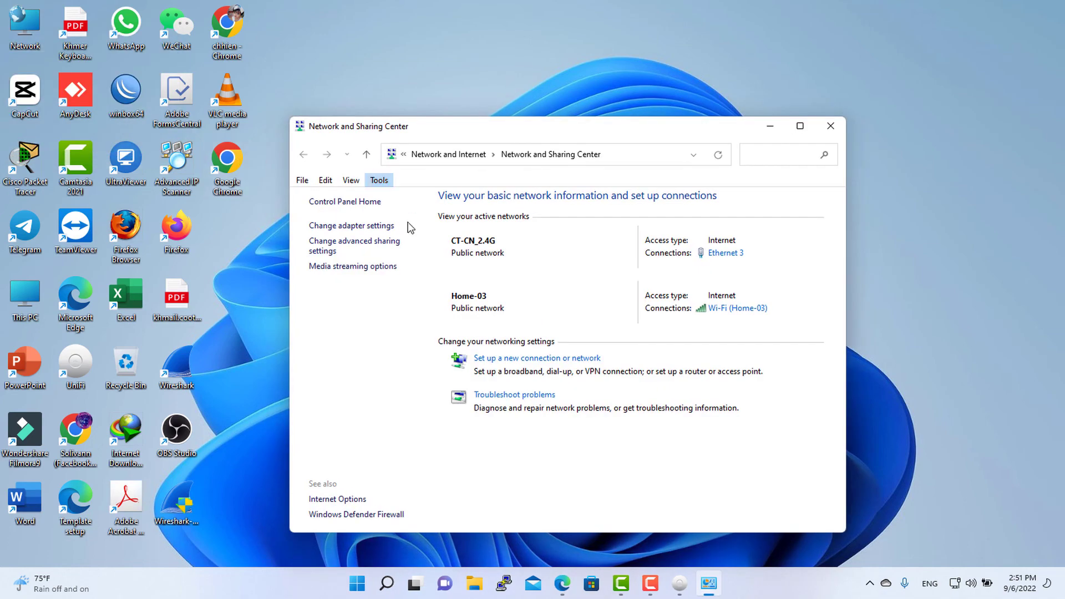
pyautogui.click(373, 231)
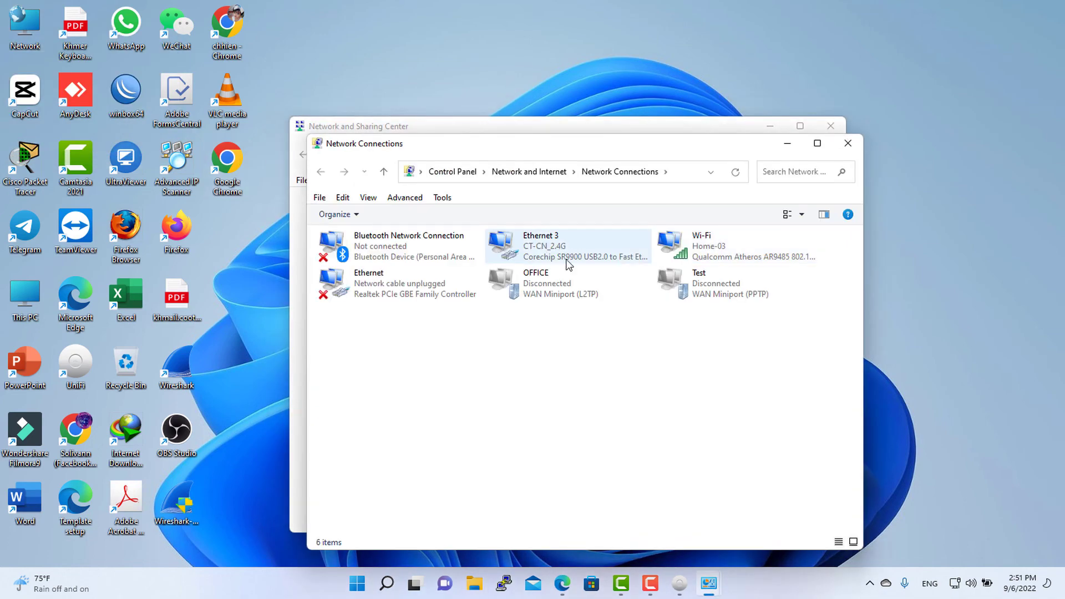
pyautogui.click(563, 258)
pyautogui.rightClick(564, 253)
pyautogui.click(579, 265)
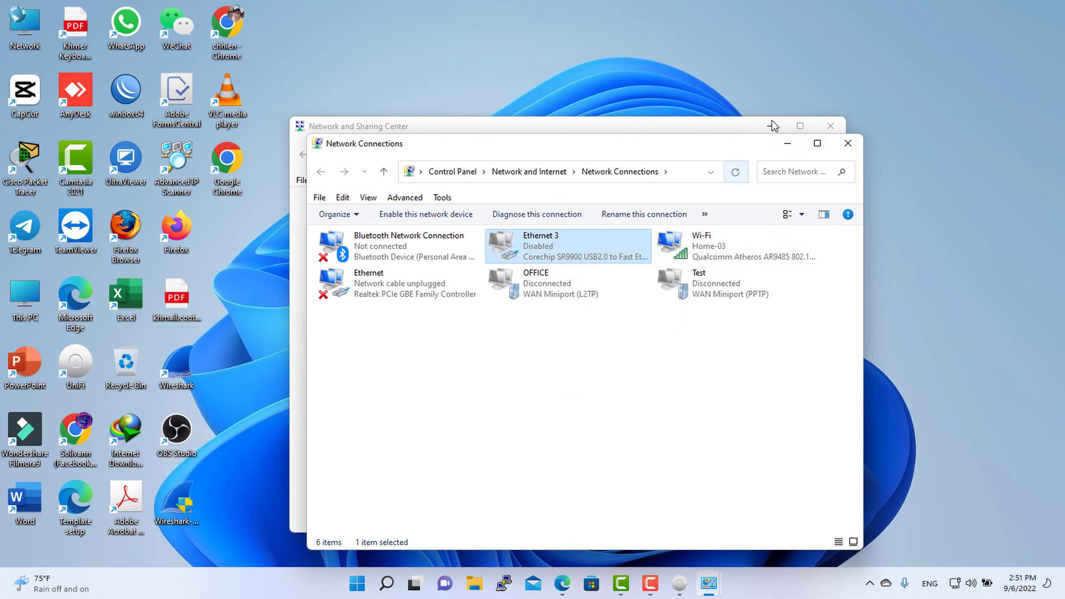
pyautogui.click(785, 147)
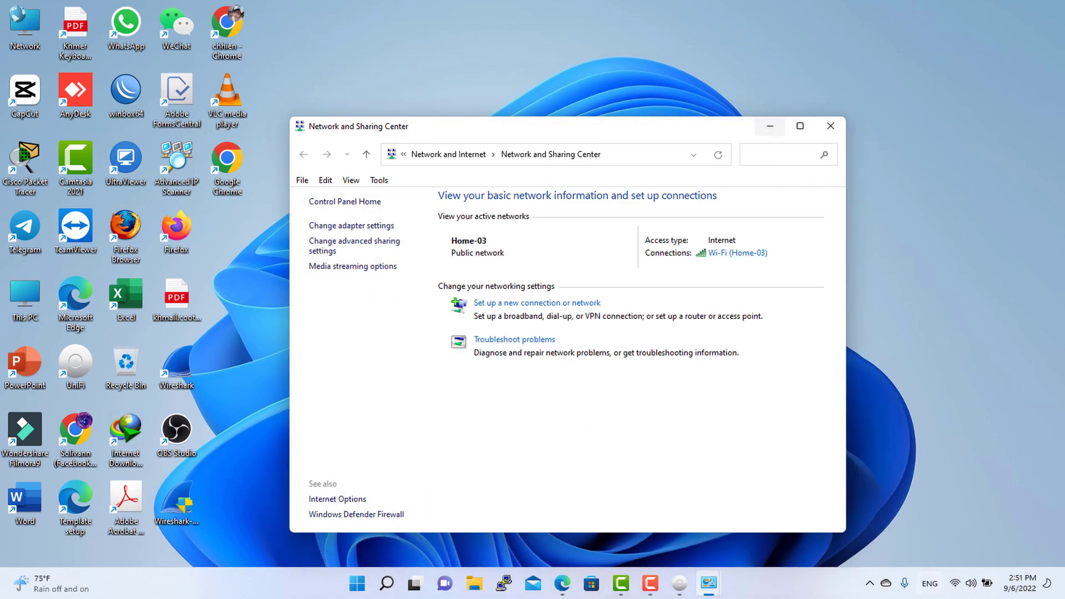
pyautogui.click(952, 584)
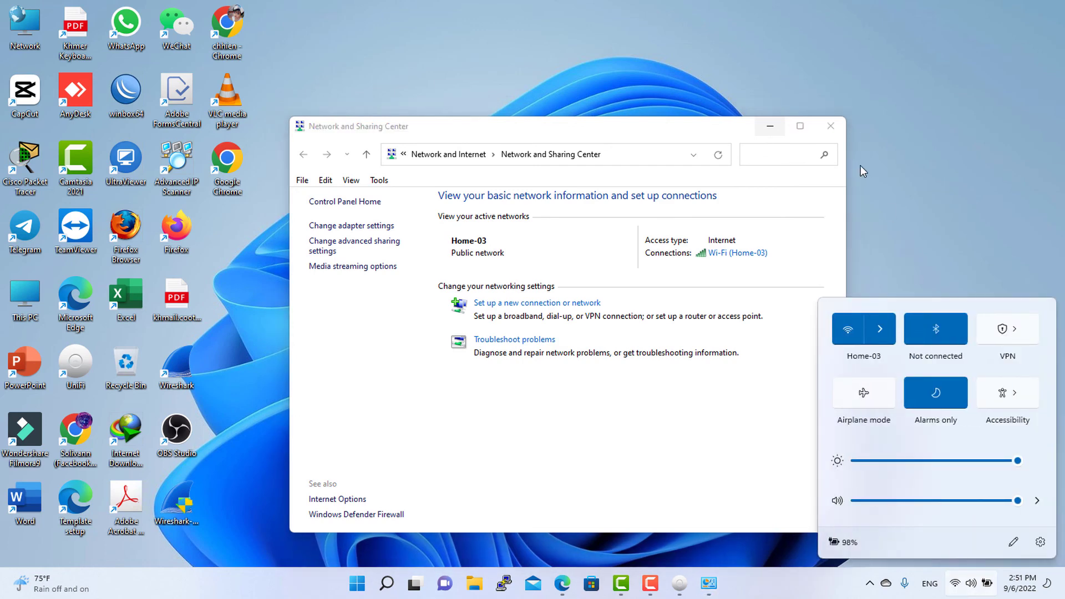
pyautogui.click(830, 127)
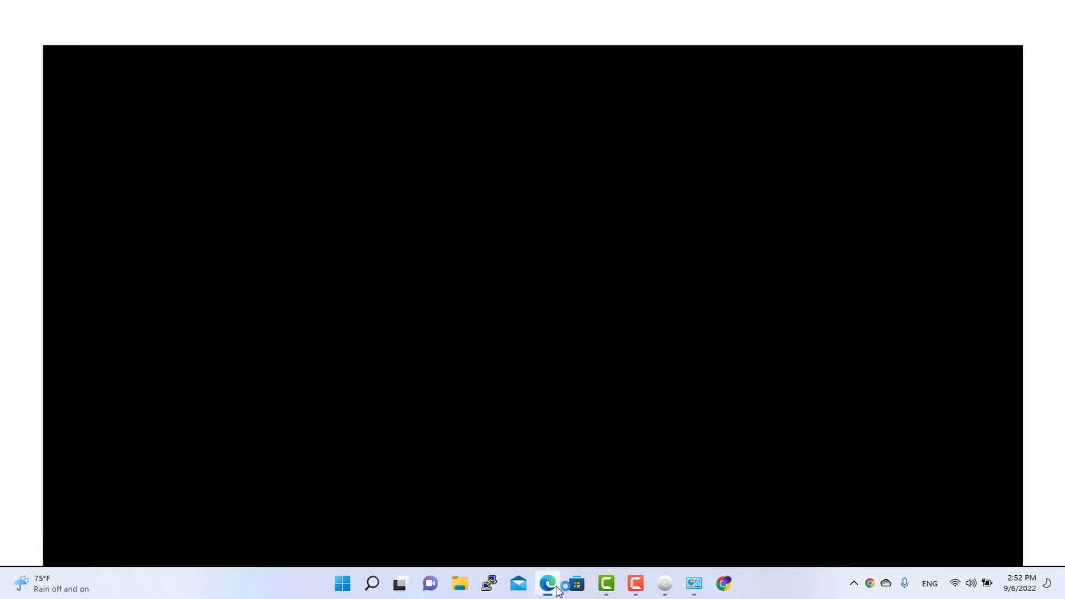
# - Load google.com in a new Edge tab to confirm Home-03 connectivity, then close Edge and Chrome
pyautogui.click(556, 589)
pyautogui.click(202, 11)
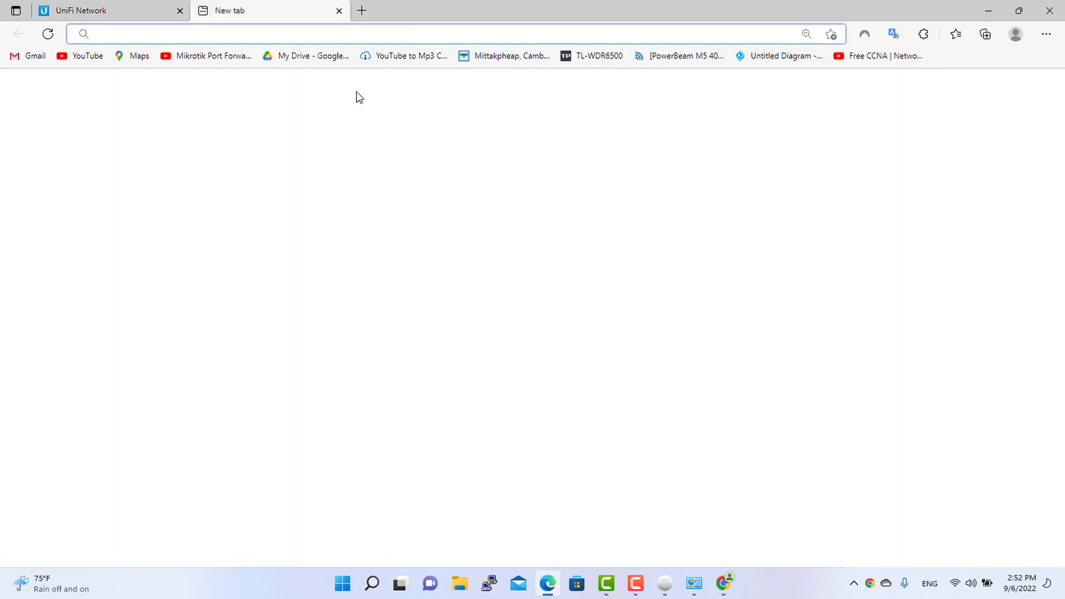
pyautogui.write('google.com')
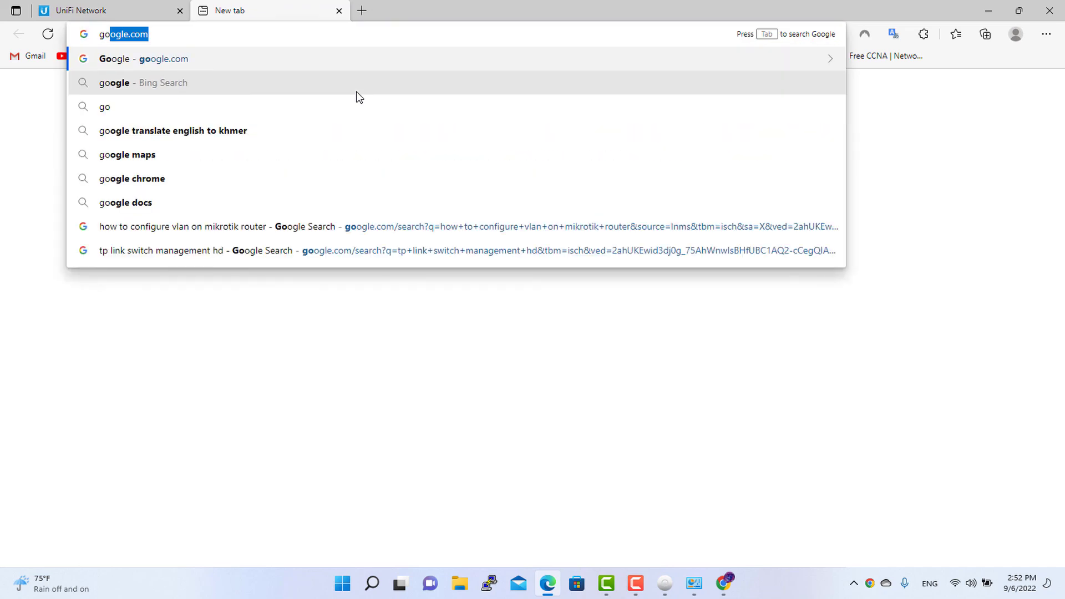
pyautogui.press('Return')
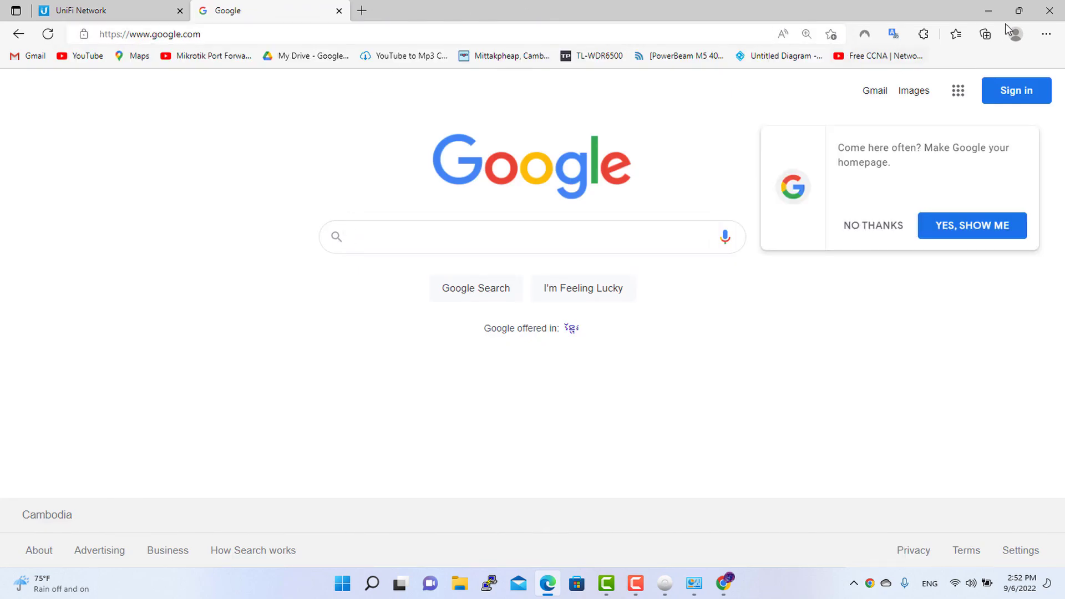
pyautogui.click(1058, 13)
pyautogui.click(1058, 13)
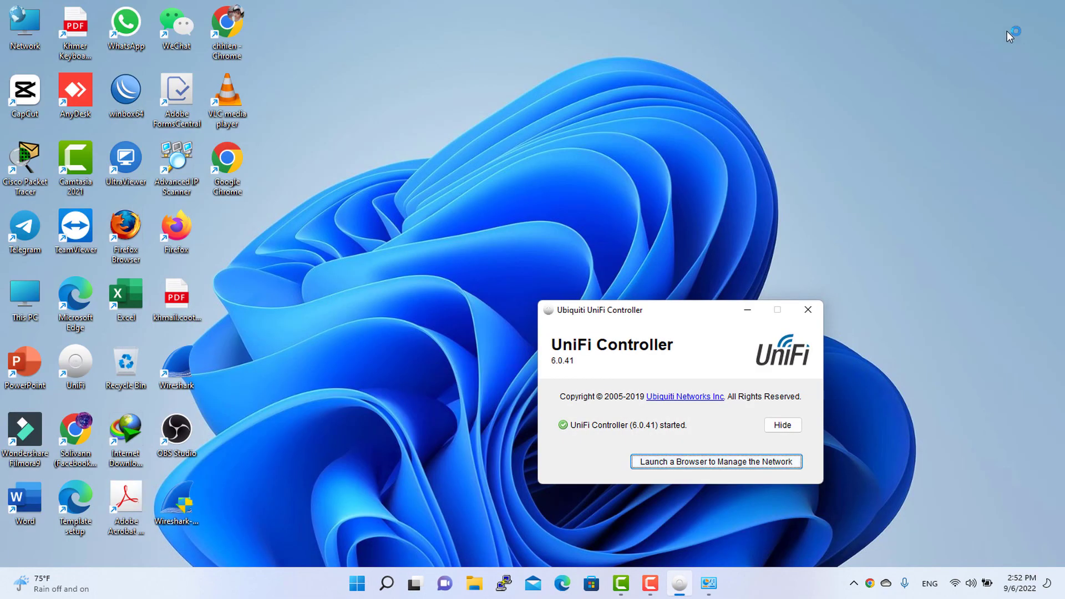